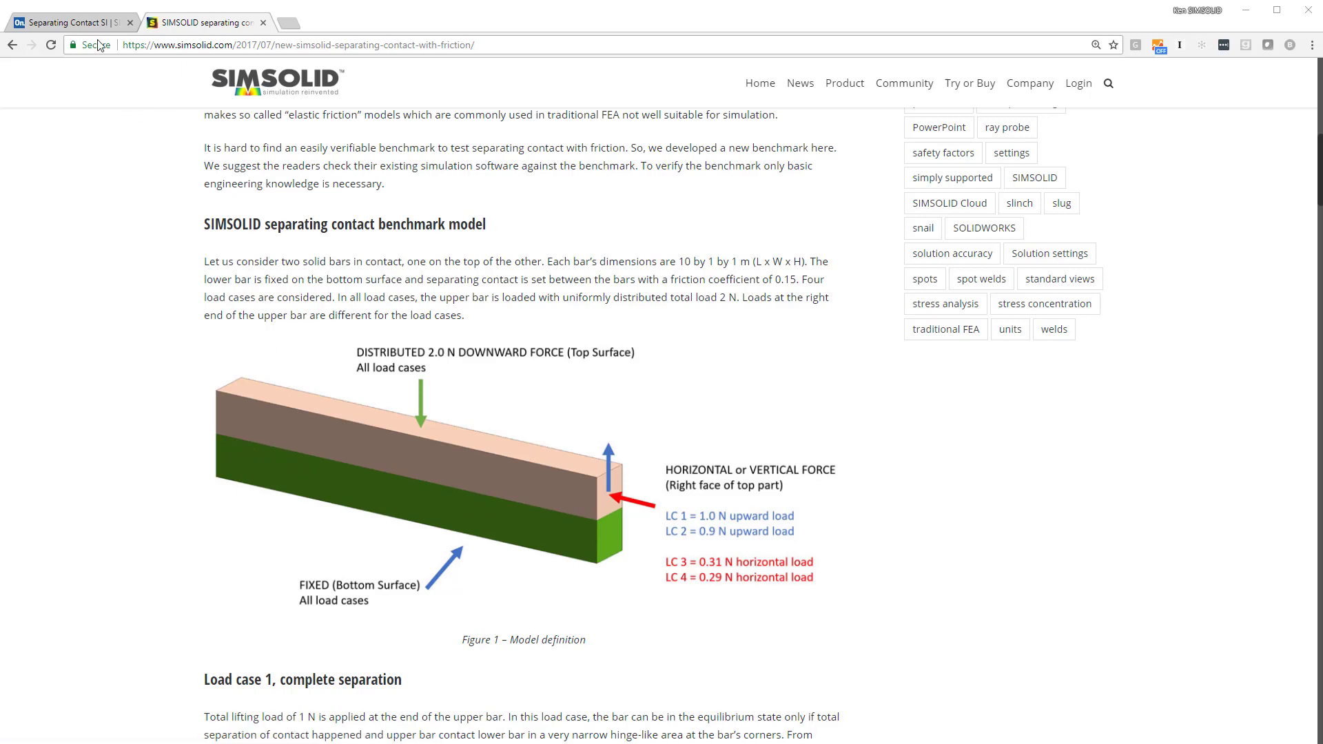
Switch to the Onshape document showing the 'Two Bars' SIMSOLID project.
{"action": "left_click", "coordinate": [81, 25]}
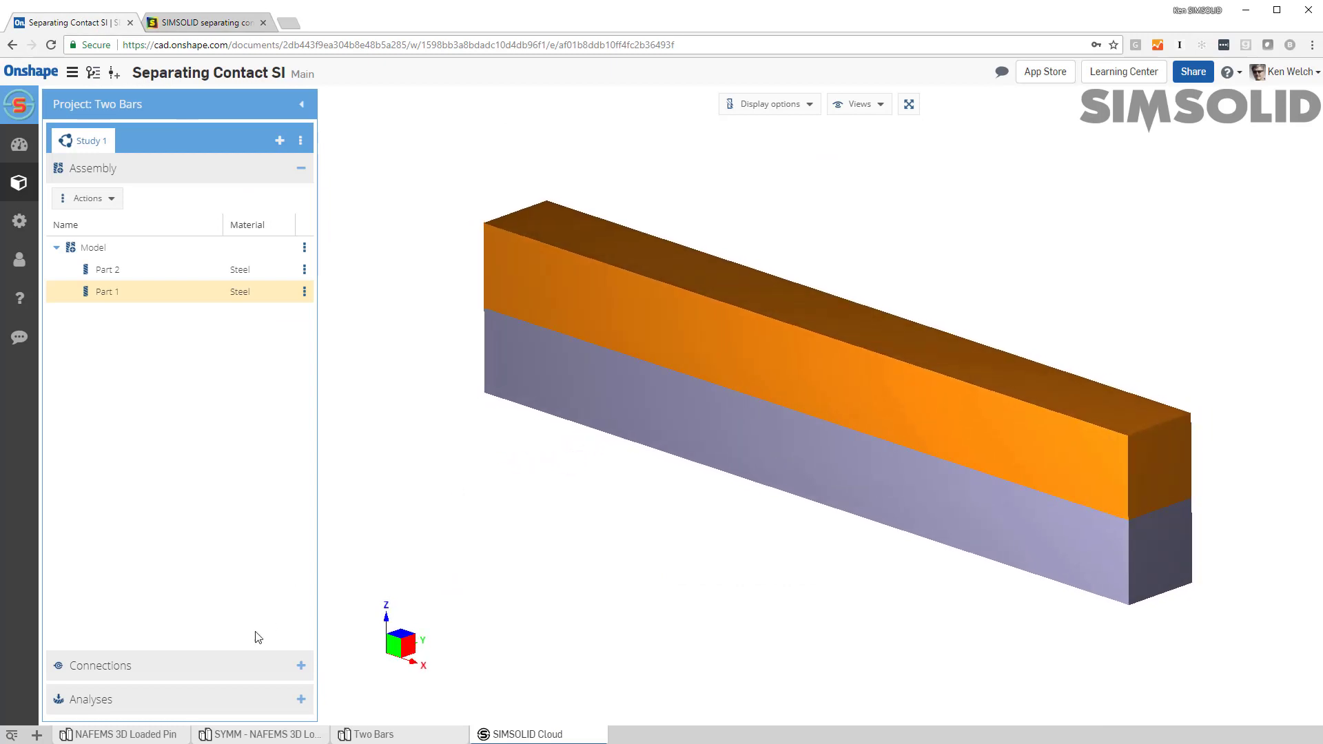
Check Connection 1, then add a non-linear structural analysis with separating contact enabled.
{"action": "left_click", "coordinate": [158, 672]}
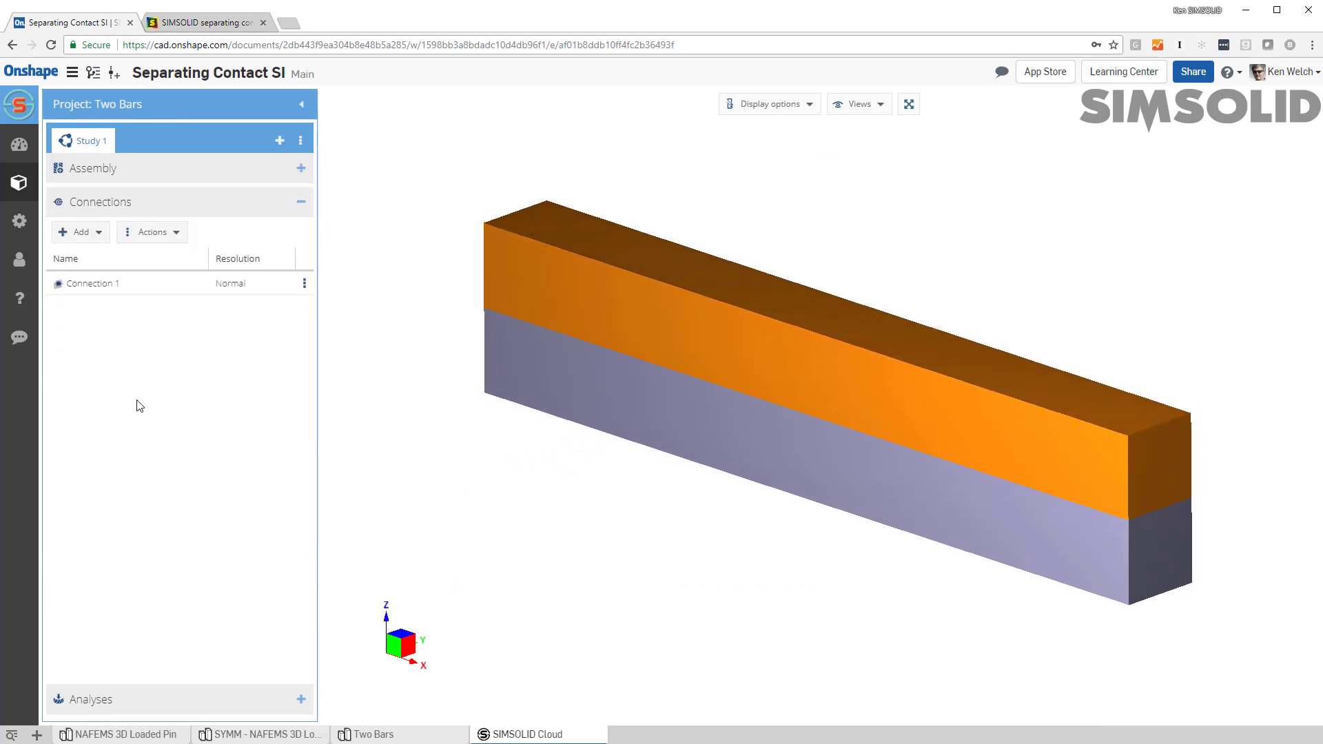
{"action": "left_click", "coordinate": [109, 290]}
{"action": "left_click", "coordinate": [103, 700]}
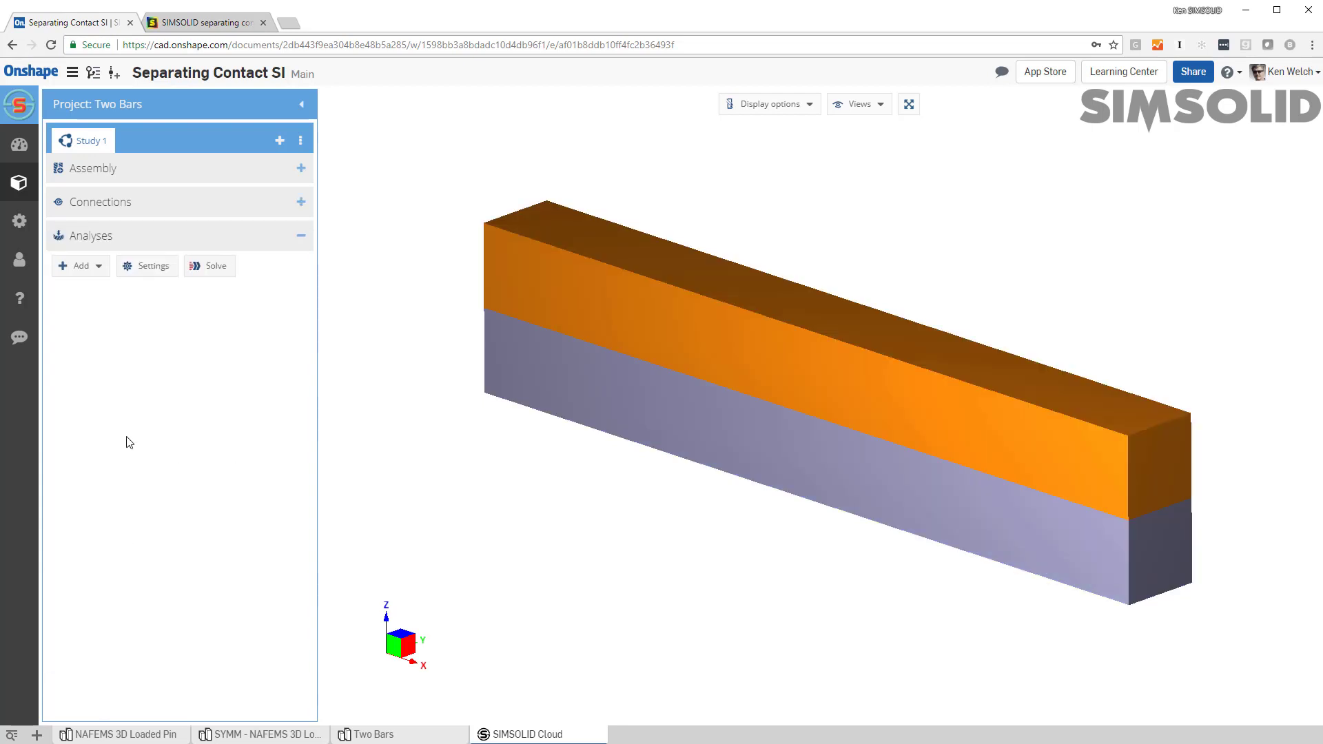
{"action": "left_click", "coordinate": [98, 267]}
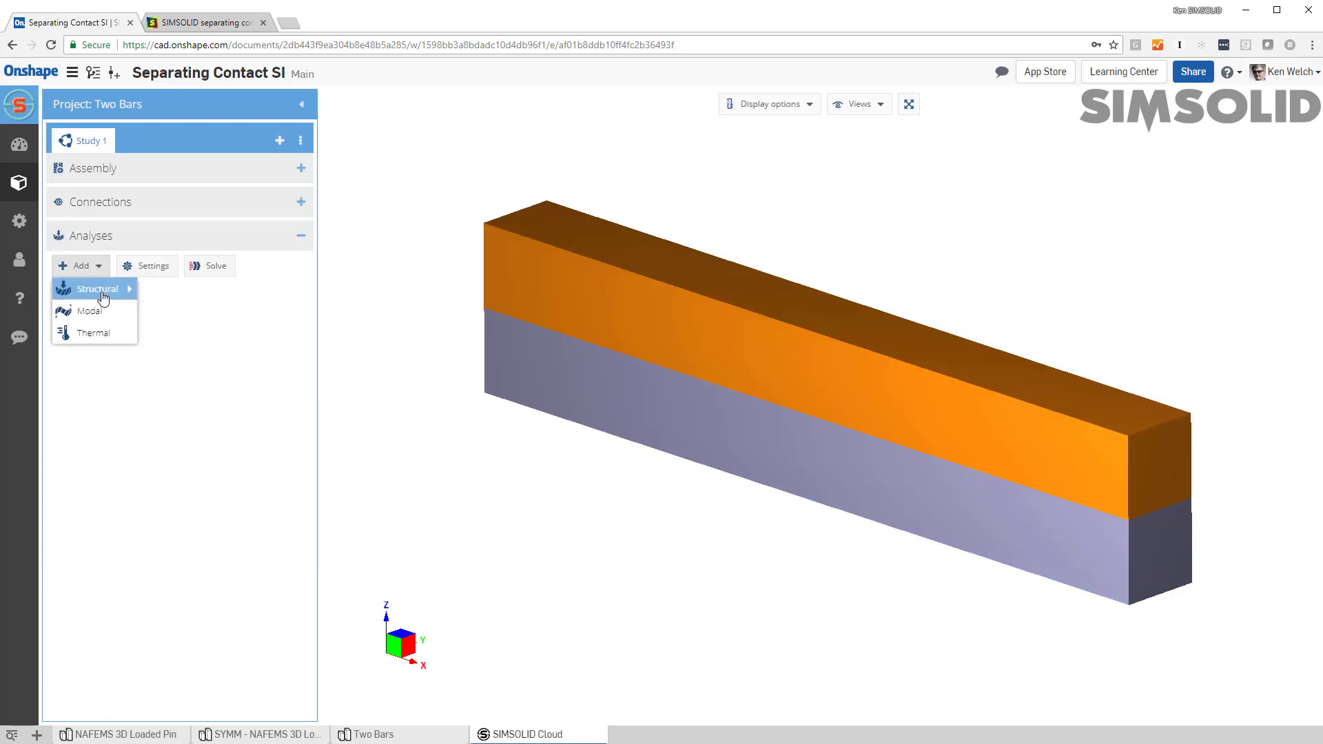
{"action": "mouse_move", "coordinate": [131, 295]}
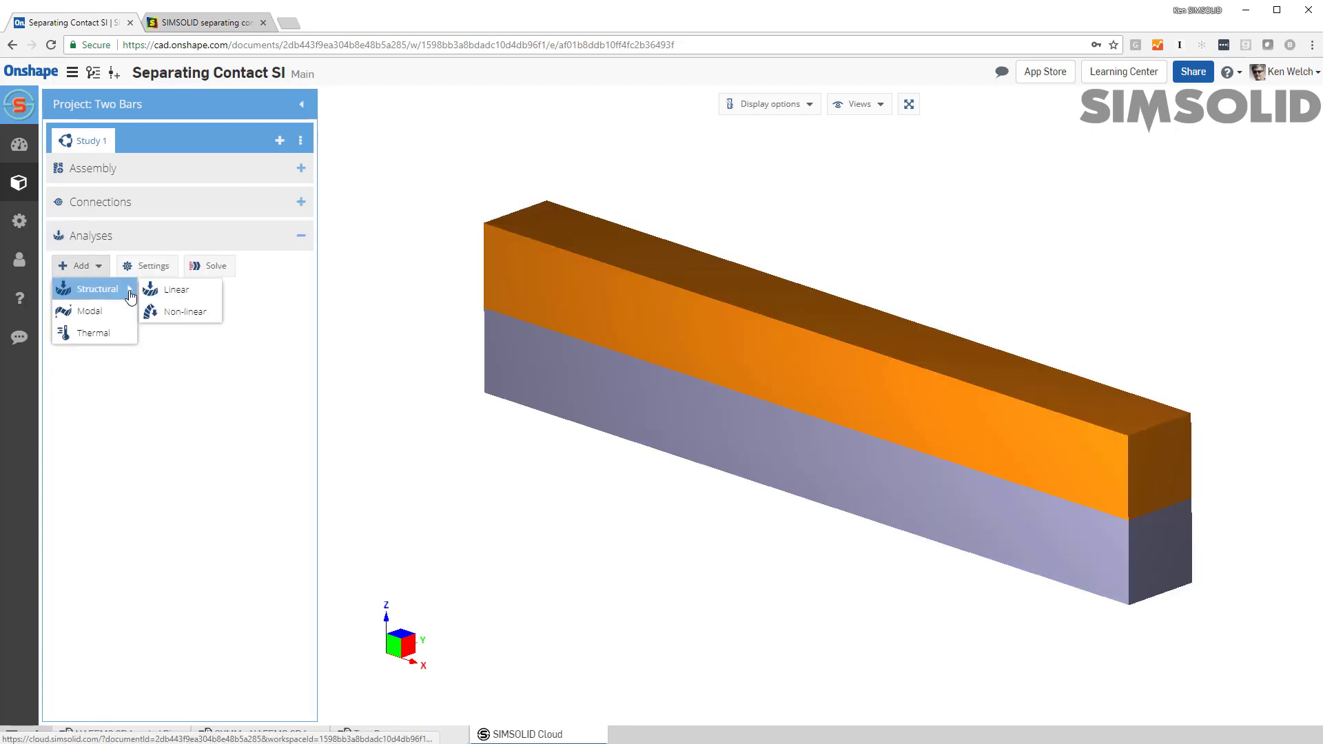
{"action": "left_click", "coordinate": [181, 312]}
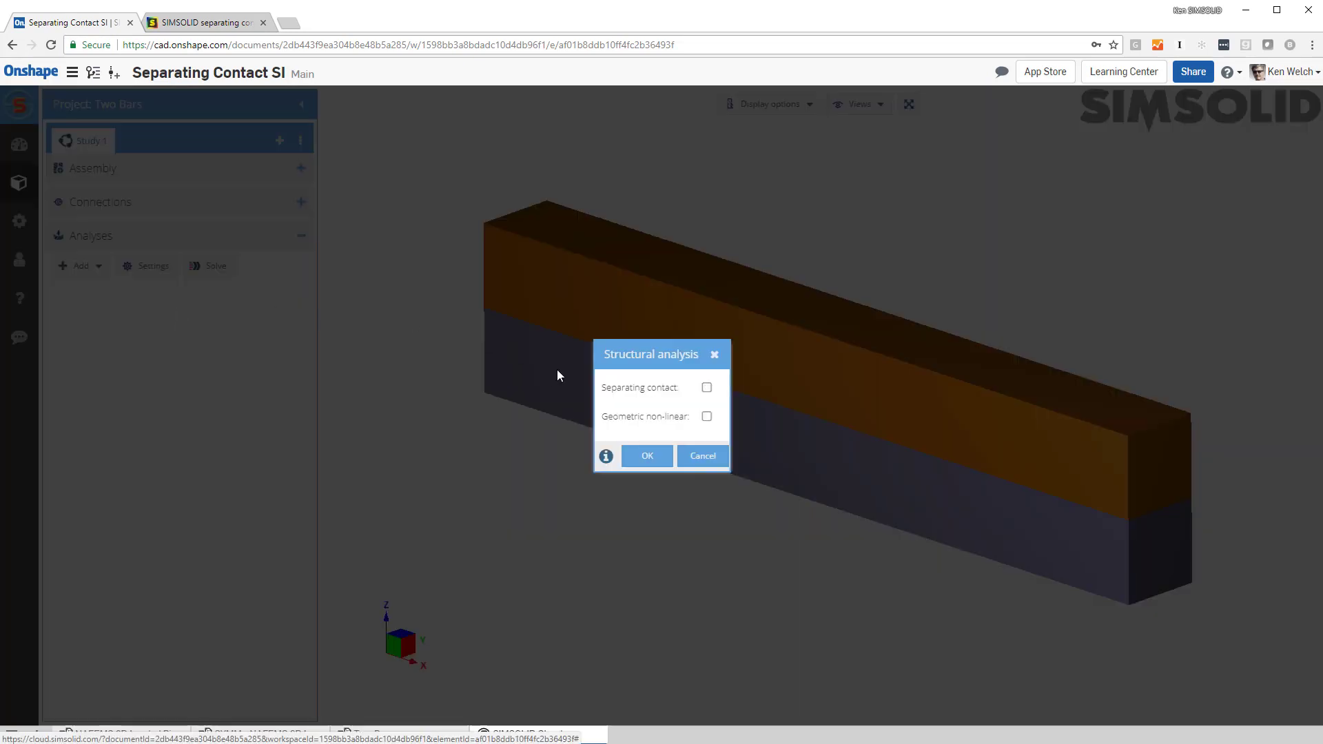
{"action": "left_click", "coordinate": [707, 388]}
Create Structural 1 and fix the lower bar's face with an immovable support.
{"action": "left_click", "coordinate": [645, 457]}
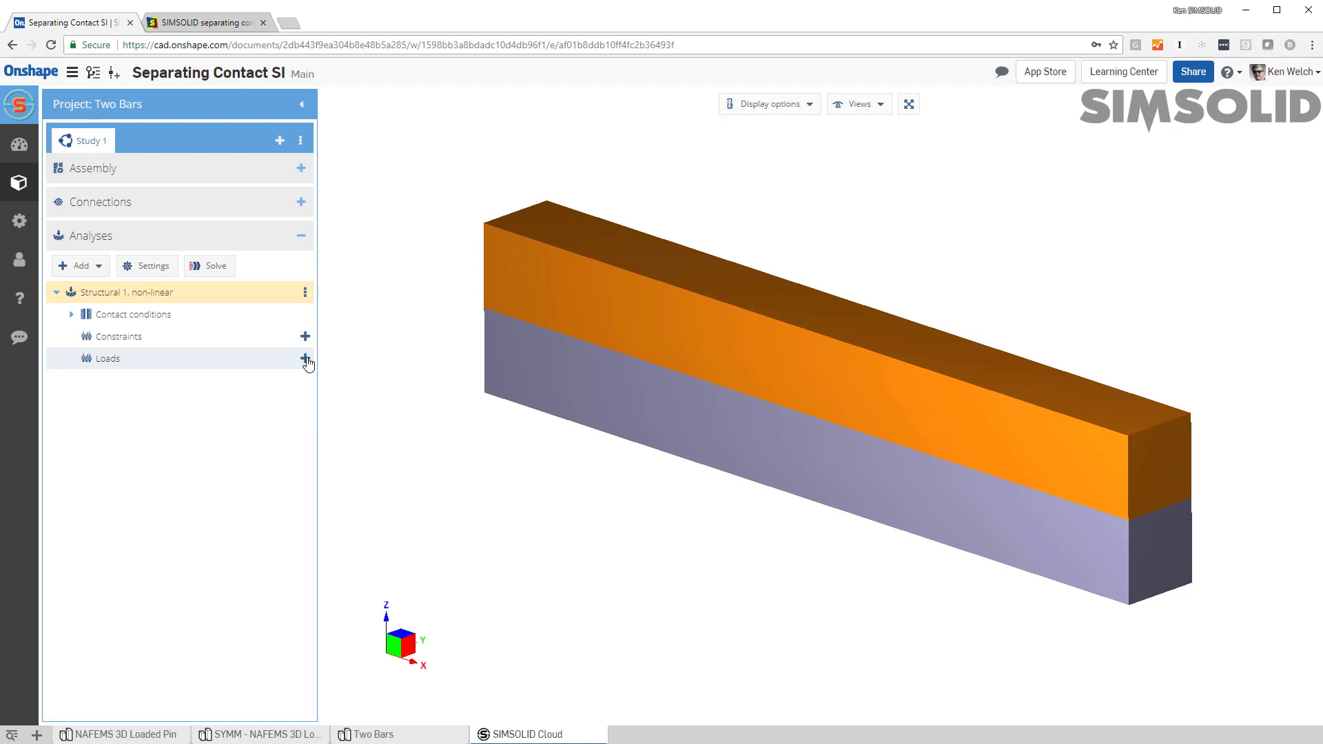
{"action": "left_click", "coordinate": [306, 336]}
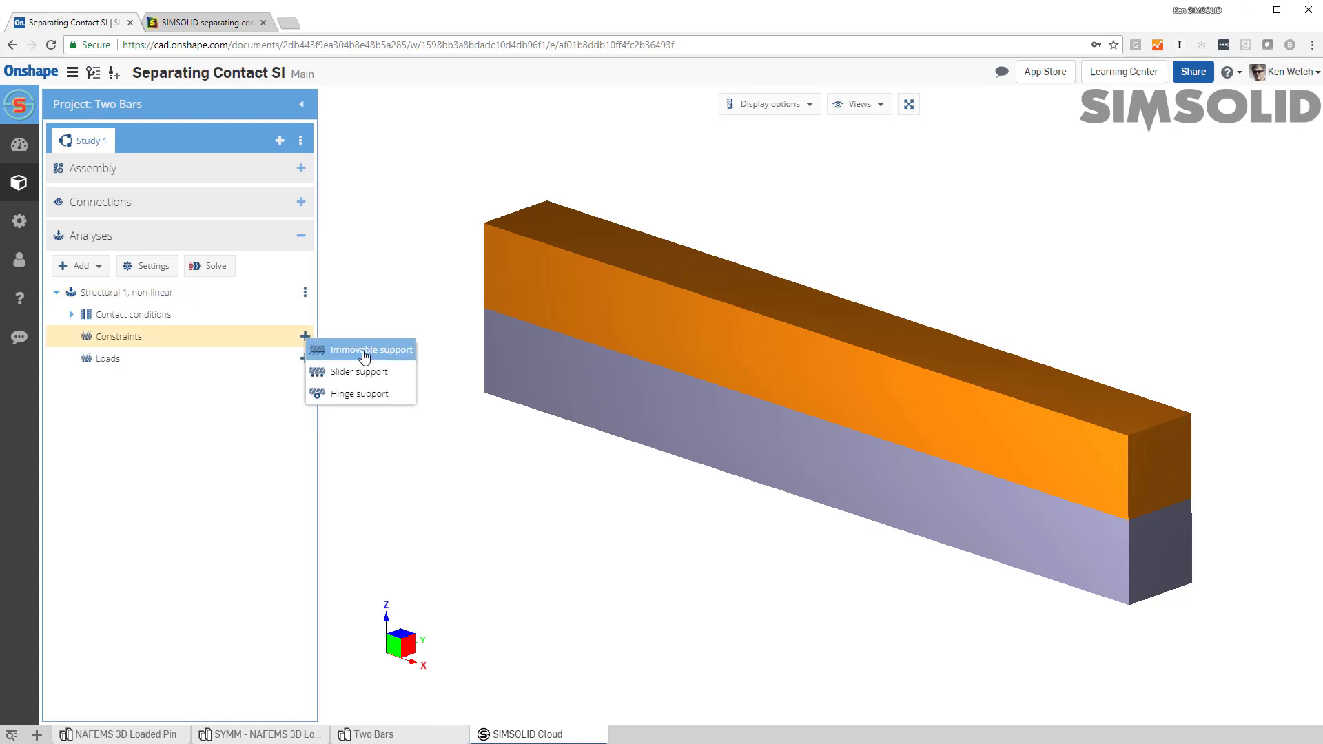
{"action": "left_click", "coordinate": [361, 350]}
{"action": "right_click_drag", "start_coordinate": [487, 467], "coordinate": [660, 449]}
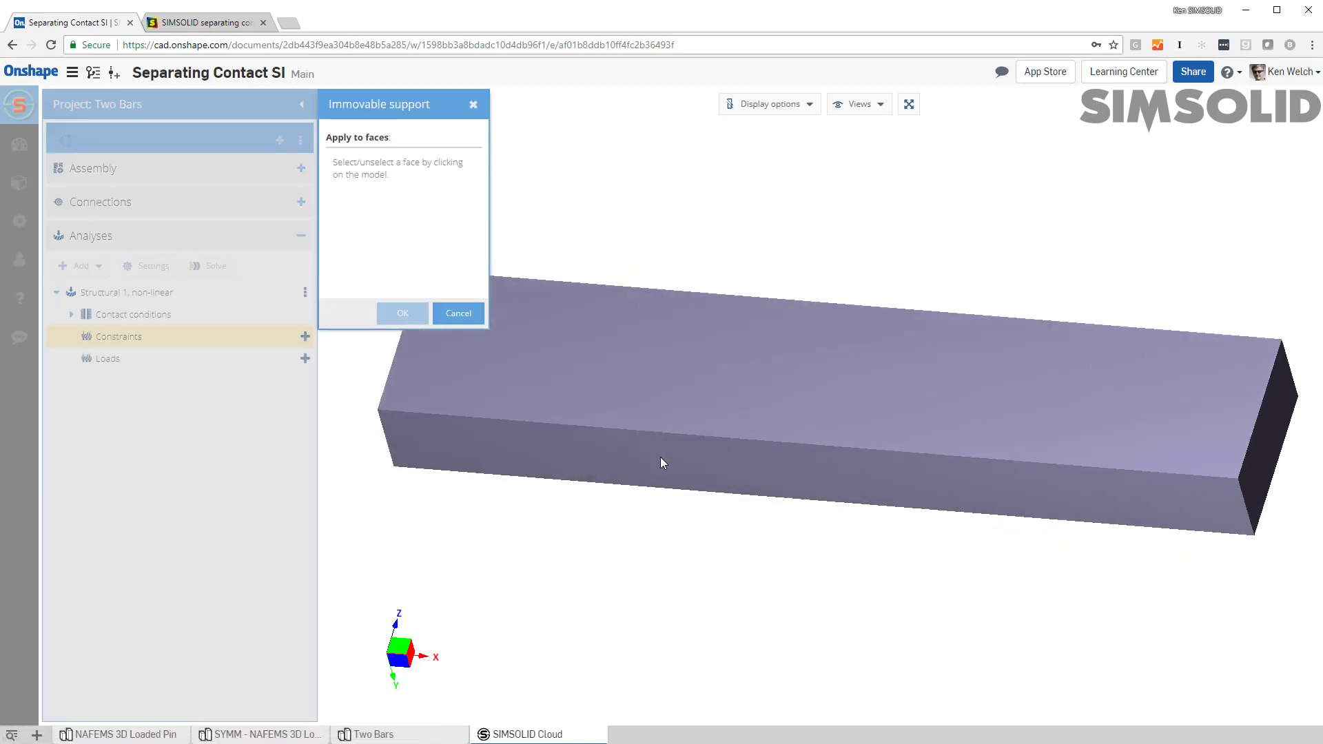
{"action": "left_click", "coordinate": [660, 457]}
{"action": "left_click", "coordinate": [403, 313]}
{"action": "right_click_drag", "start_coordinate": [643, 403], "coordinate": [555, 491]}
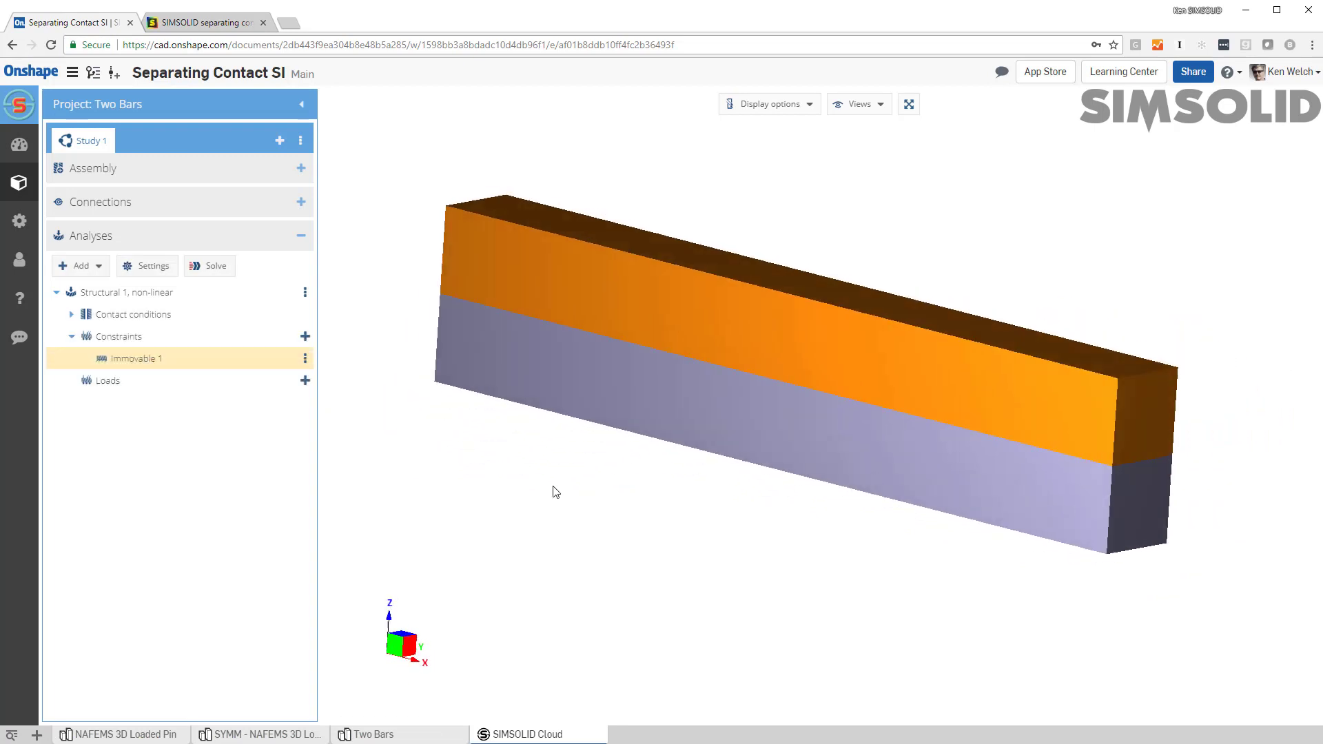
Apply a -2 N Z force to the upper bar's top face.
{"action": "left_click", "coordinate": [304, 380]}
{"action": "left_click", "coordinate": [376, 415]}
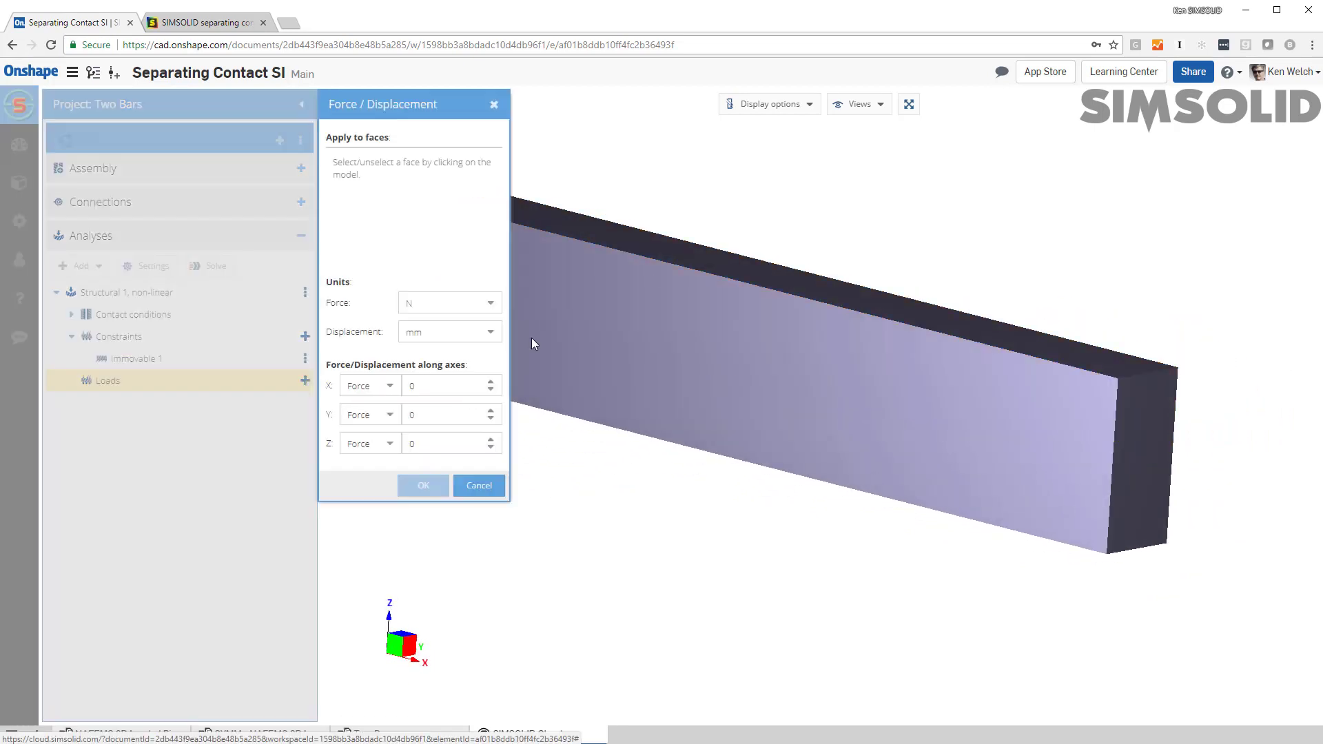
{"action": "left_click", "coordinate": [705, 261]}
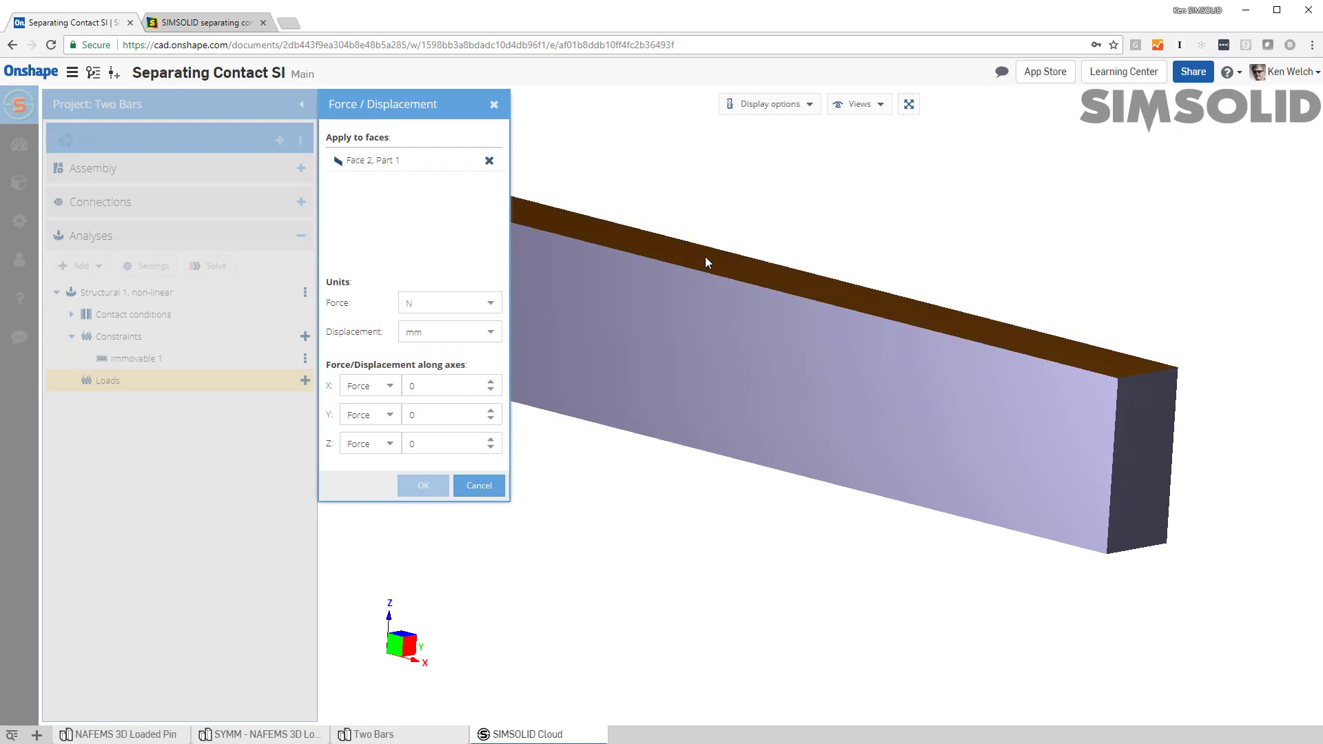
{"action": "left_click", "coordinate": [403, 445]}
{"action": "type", "text": "-2"}
{"action": "left_click", "coordinate": [422, 485]}
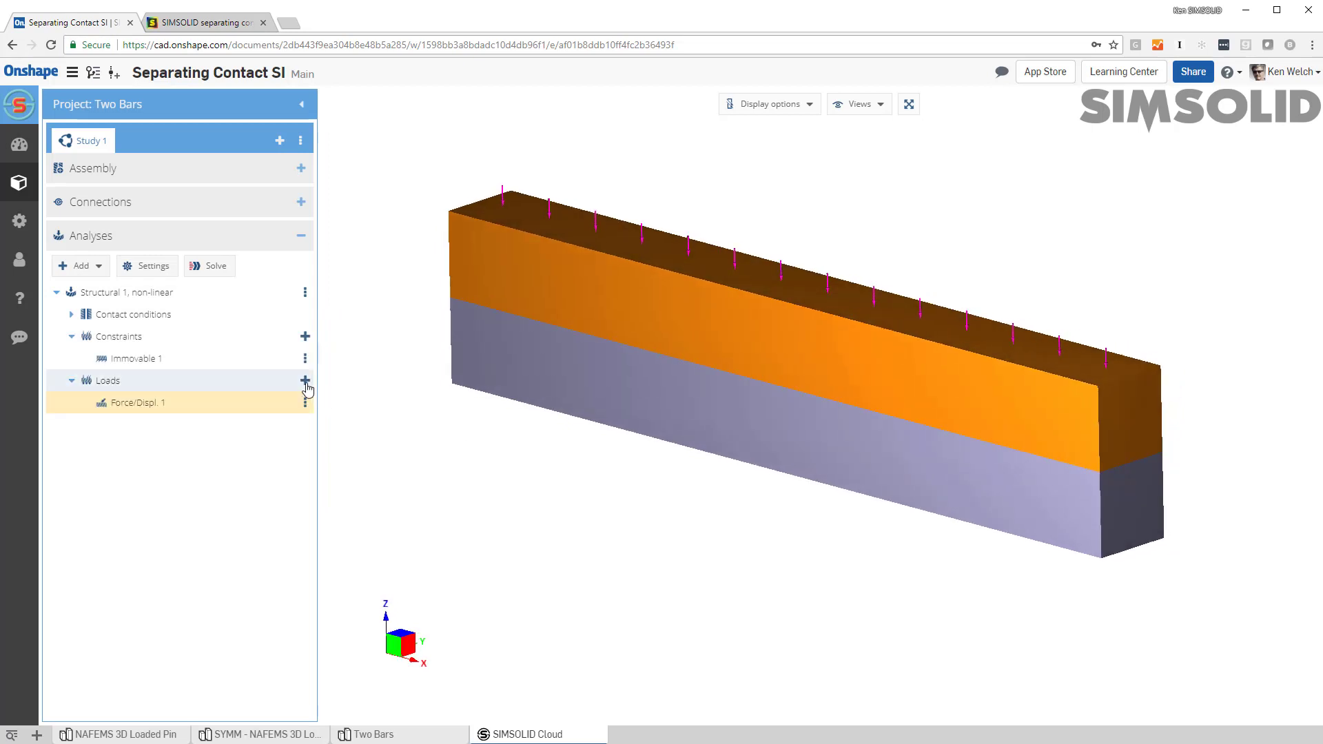
Apply a 1 N upward Z force to the upper bar's end face.
{"action": "left_click", "coordinate": [305, 380]}
{"action": "left_click", "coordinate": [381, 418]}
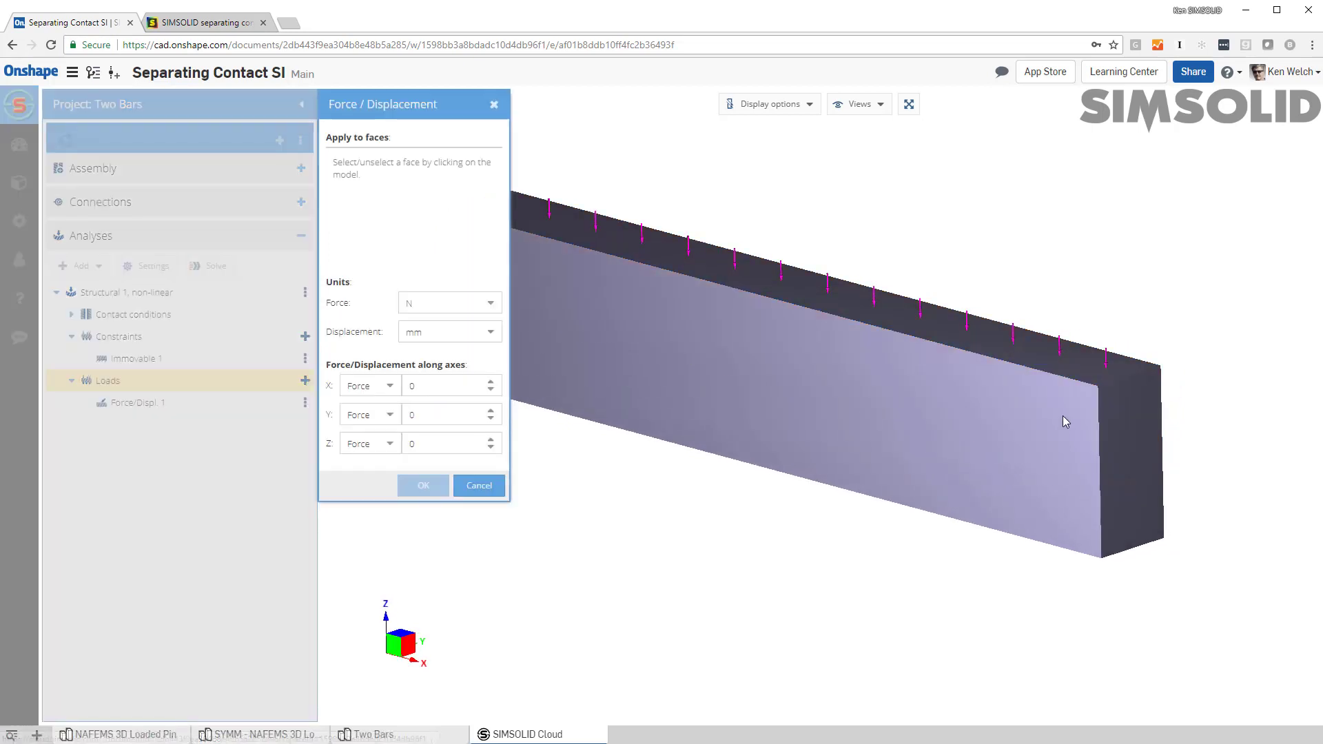
{"action": "left_click", "coordinate": [1128, 412]}
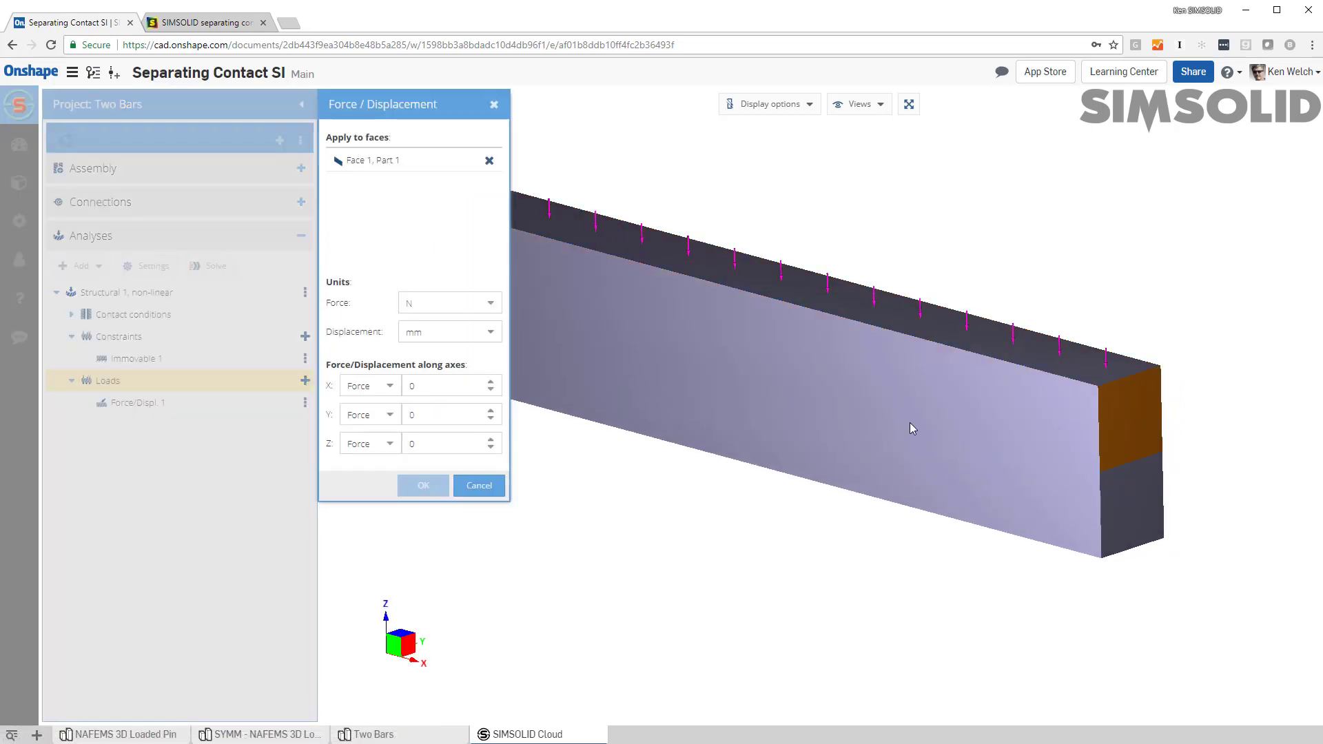
{"action": "double_click", "coordinate": [434, 445]}
{"action": "type", "text": "1"}
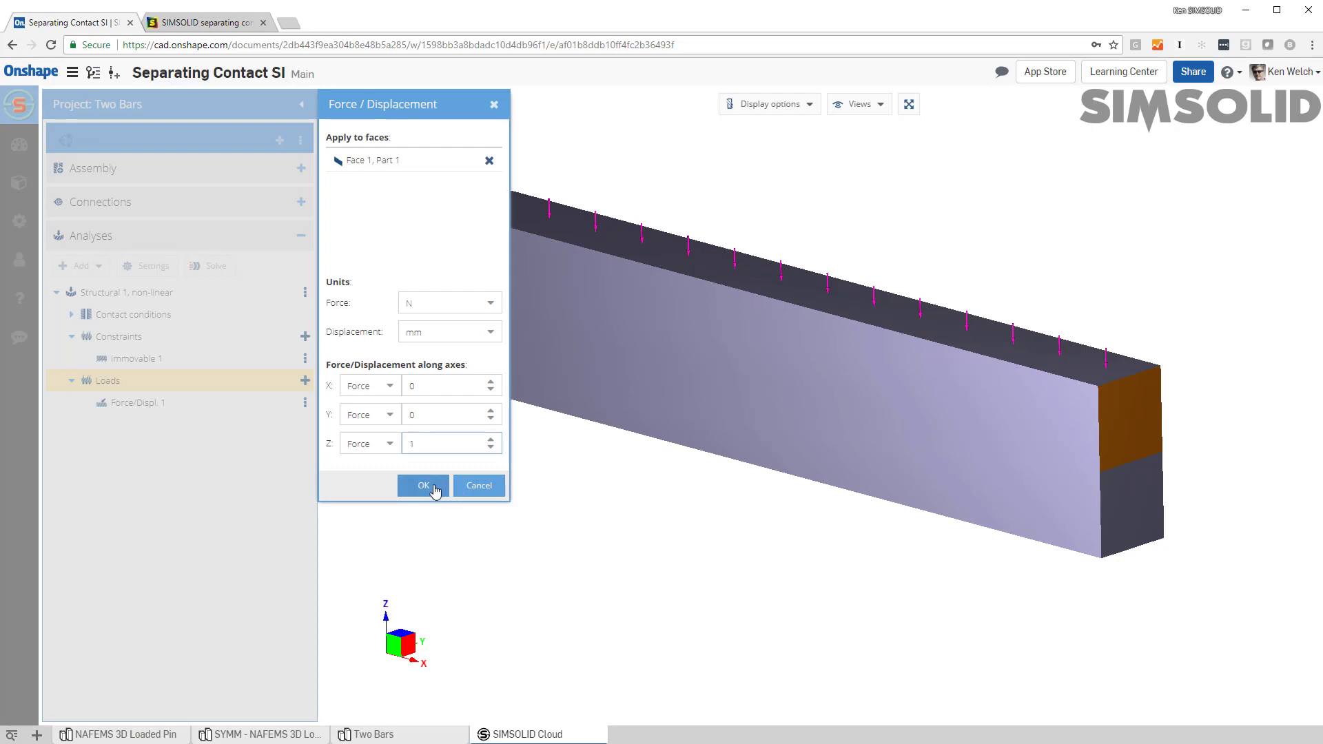
{"action": "left_click", "coordinate": [434, 486]}
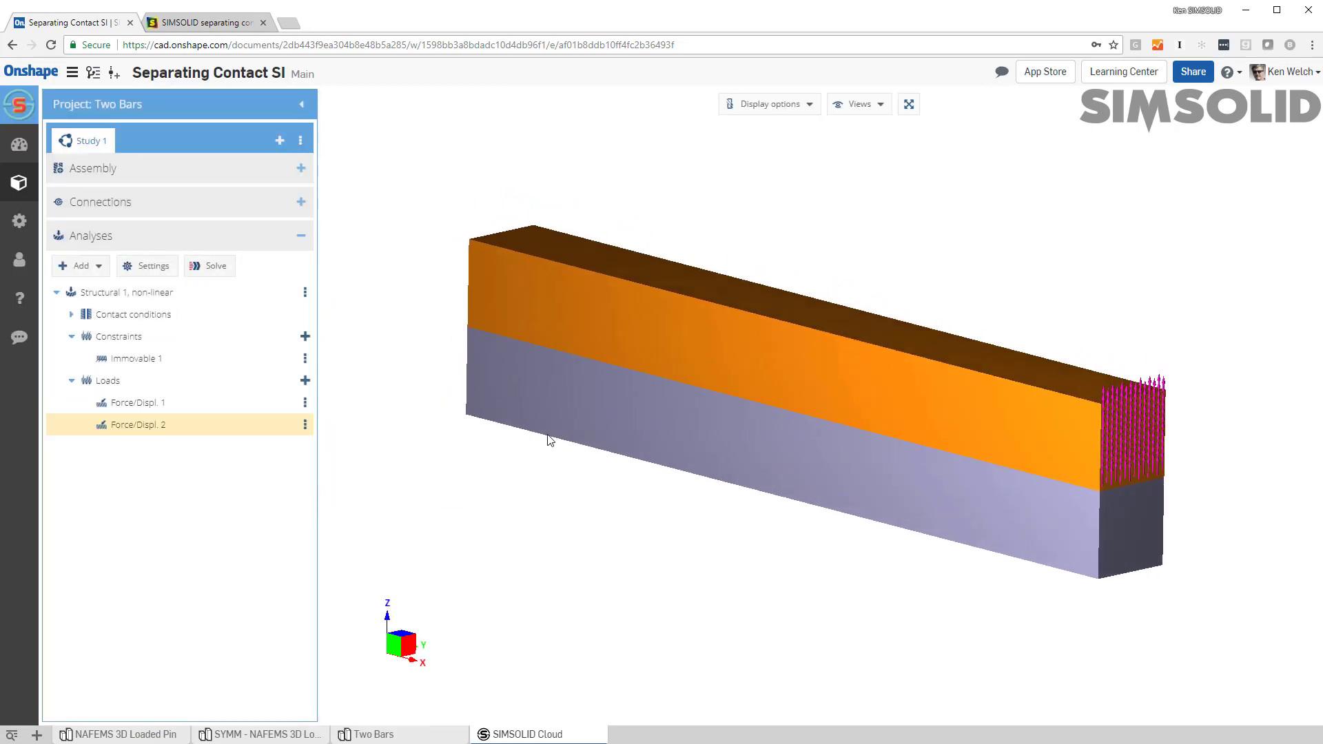
Change Connection 1 from bonded to separating contact with friction coefficient 0.15.
{"action": "left_click", "coordinate": [71, 315]}
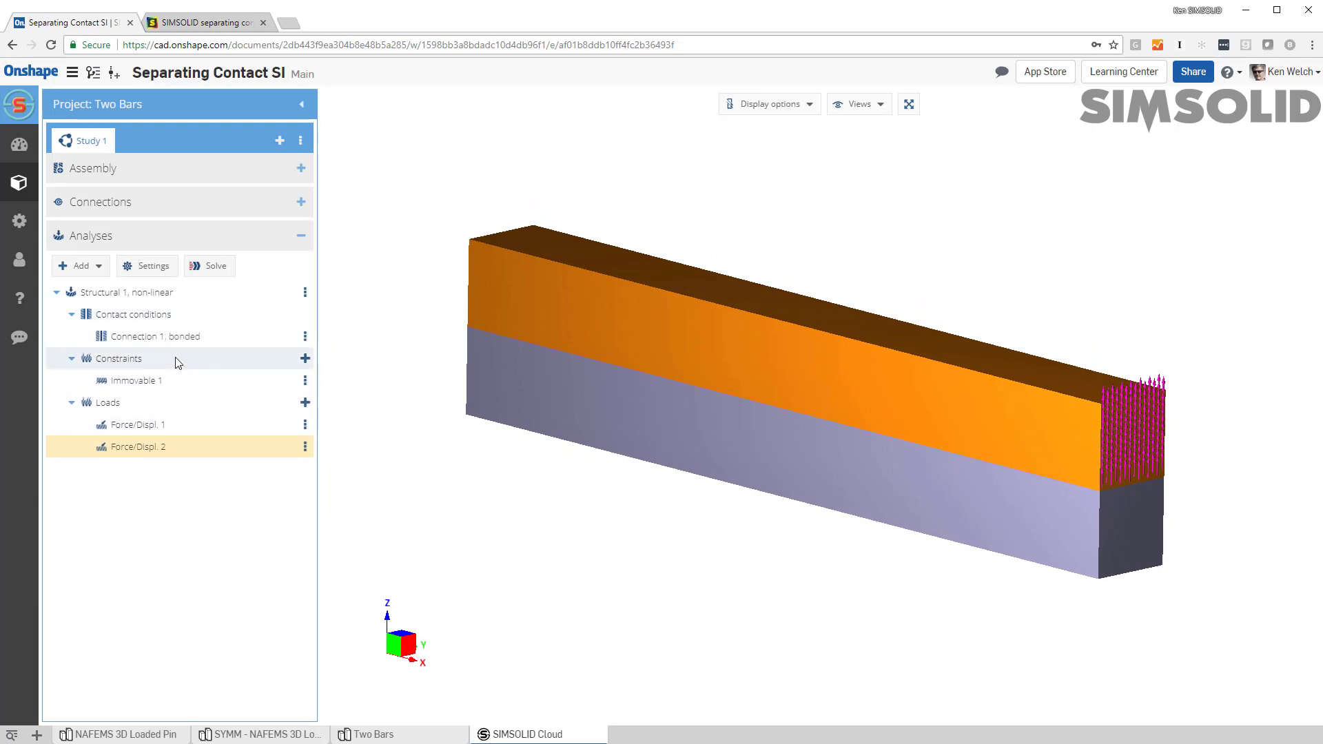
{"action": "left_click", "coordinate": [305, 336]}
{"action": "left_click", "coordinate": [363, 348]}
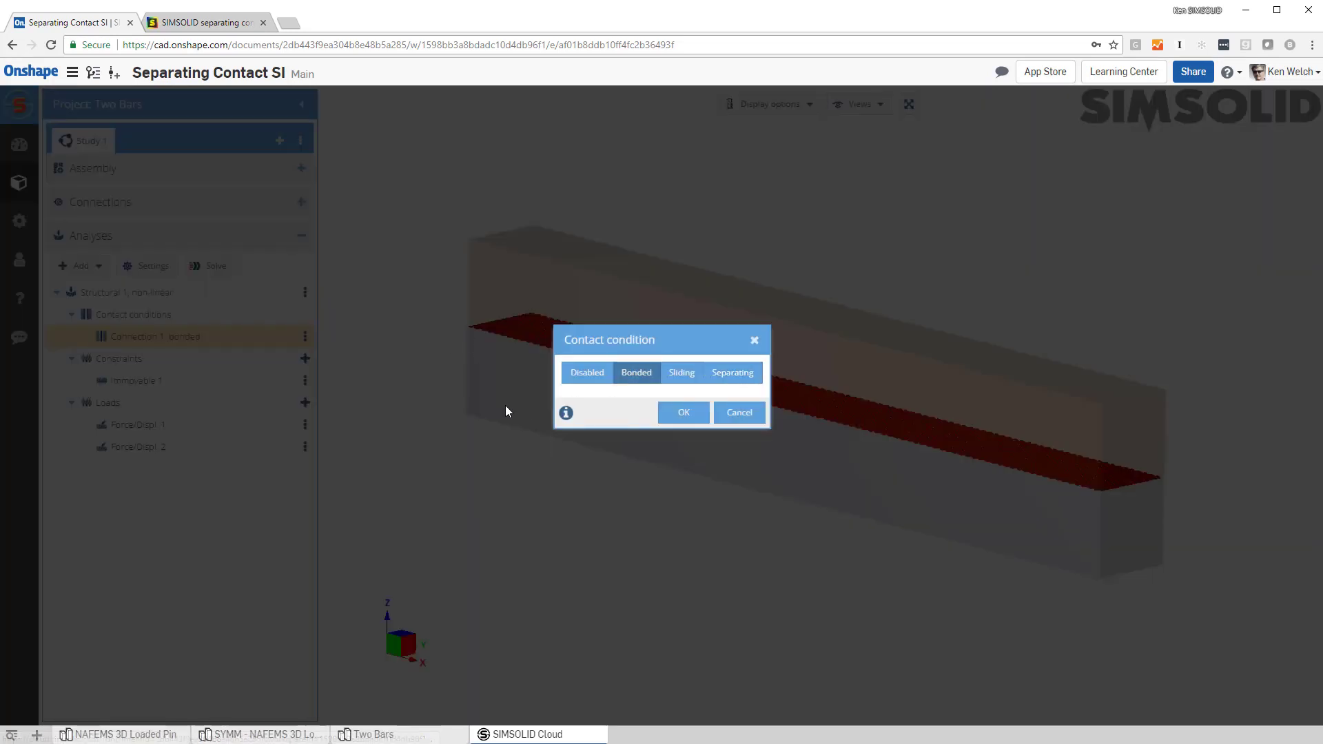
{"action": "left_click", "coordinate": [734, 376]}
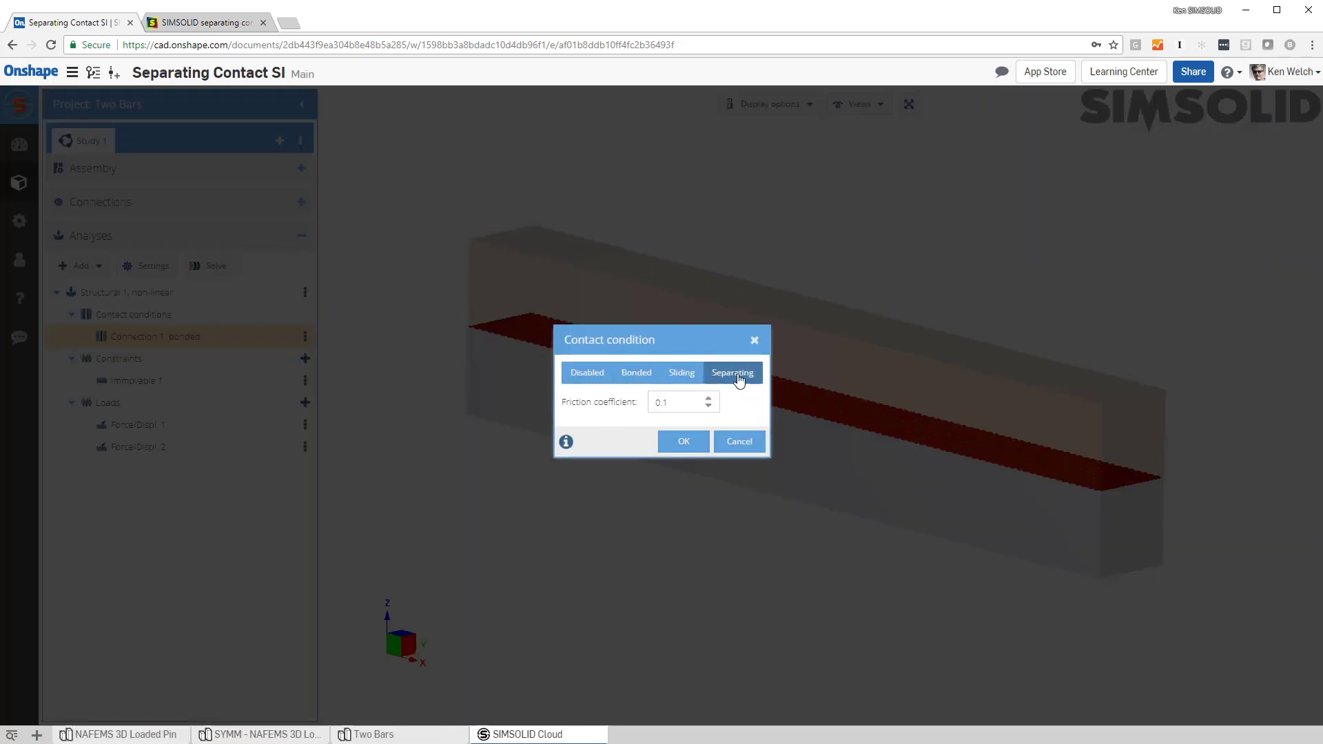
{"action": "left_click", "coordinate": [680, 402]}
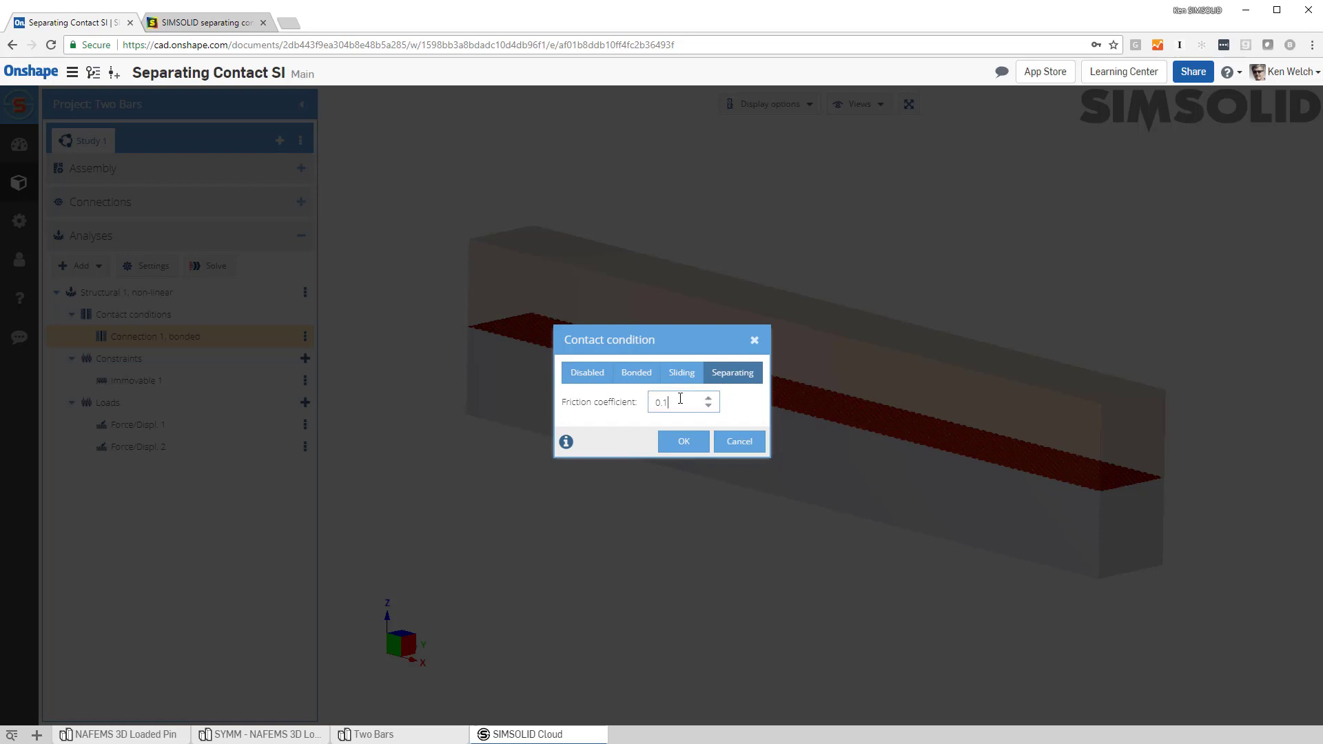
{"action": "left_click", "coordinate": [678, 449]}
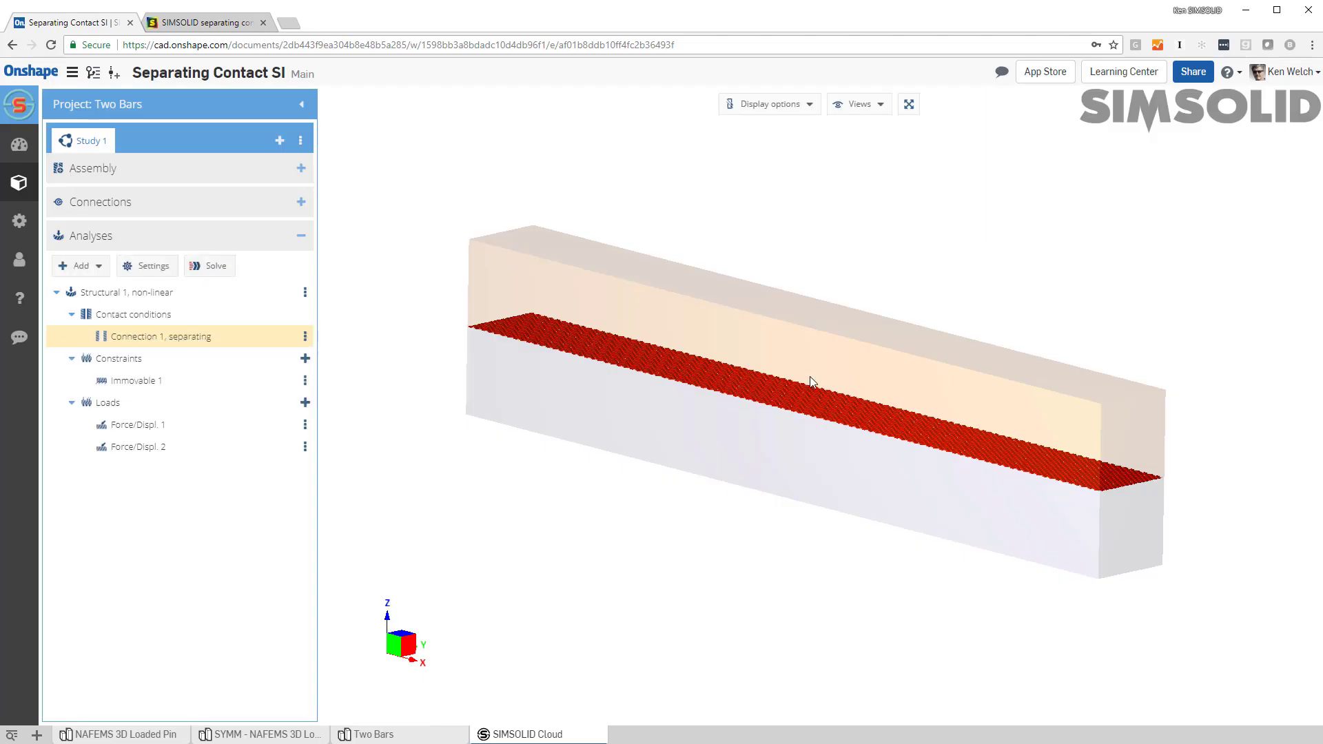
Copy Structural 1 to Structural 2 and lower its Force/Displ. 2 Z force to 0.9 N.
{"action": "left_click", "coordinate": [153, 295]}
{"action": "right_click", "coordinate": [152, 294]}
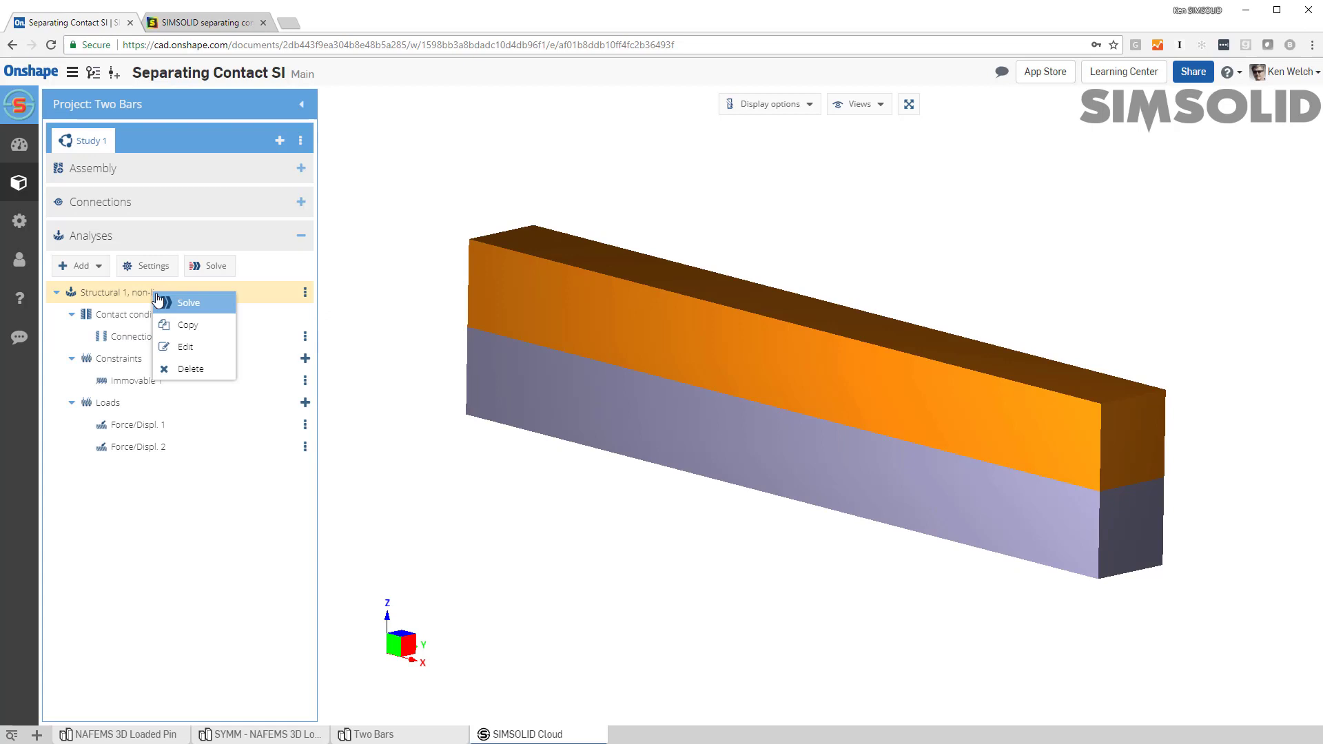
{"action": "left_click", "coordinate": [182, 325]}
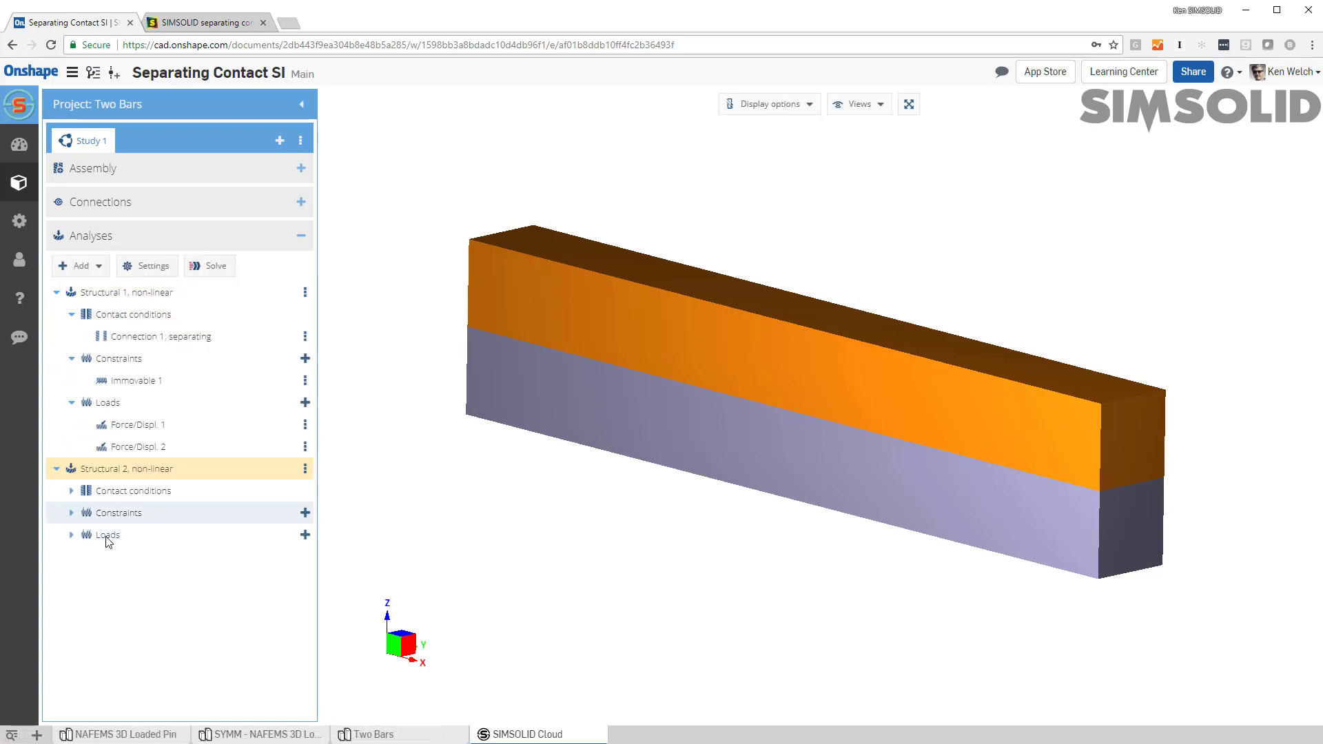
{"action": "left_click", "coordinate": [71, 538]}
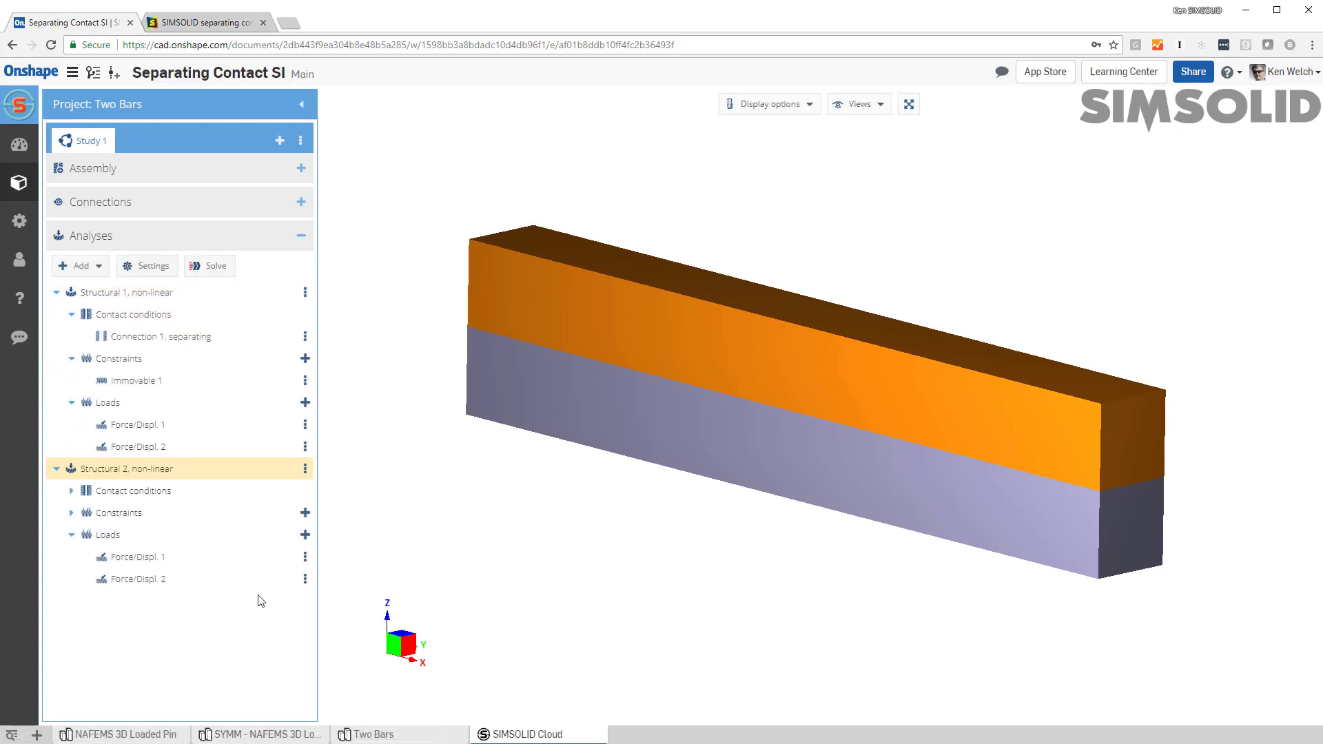
{"action": "double_click", "coordinate": [192, 582]}
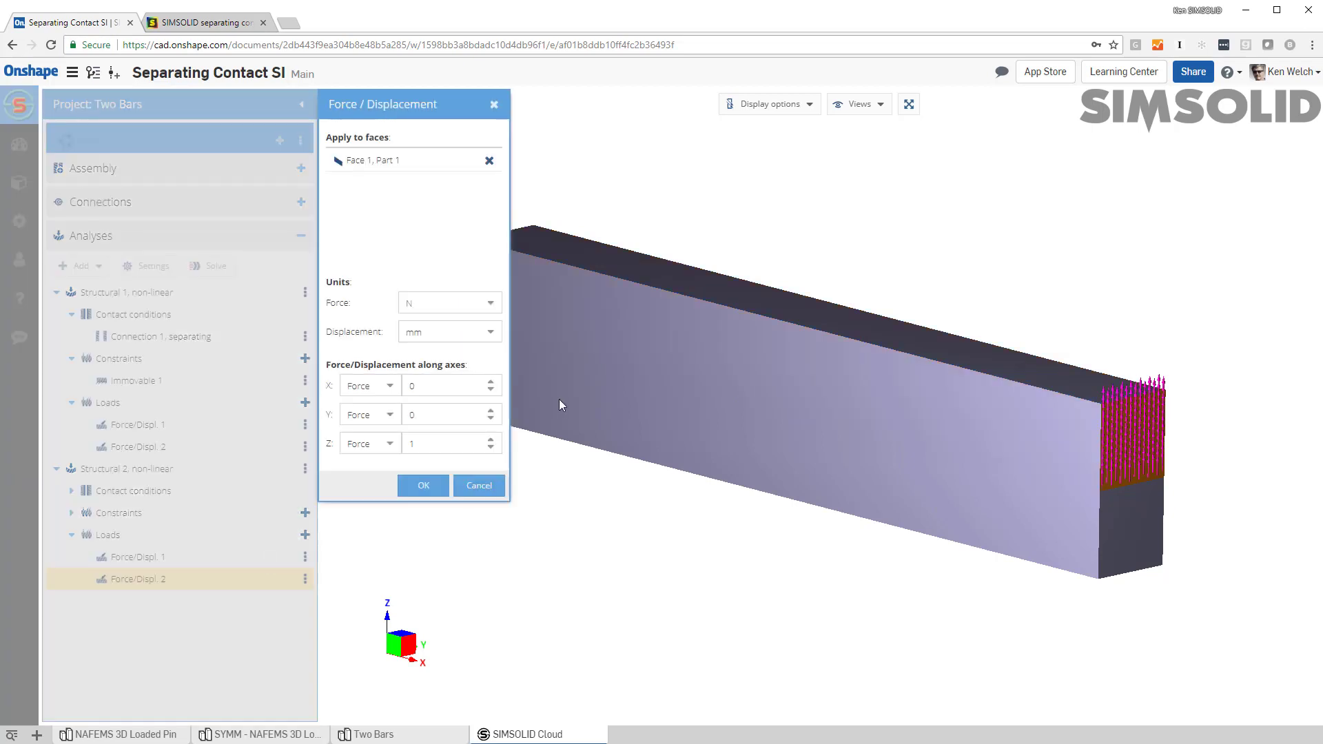
{"action": "double_click", "coordinate": [409, 447]}
{"action": "type", "text": "0"}
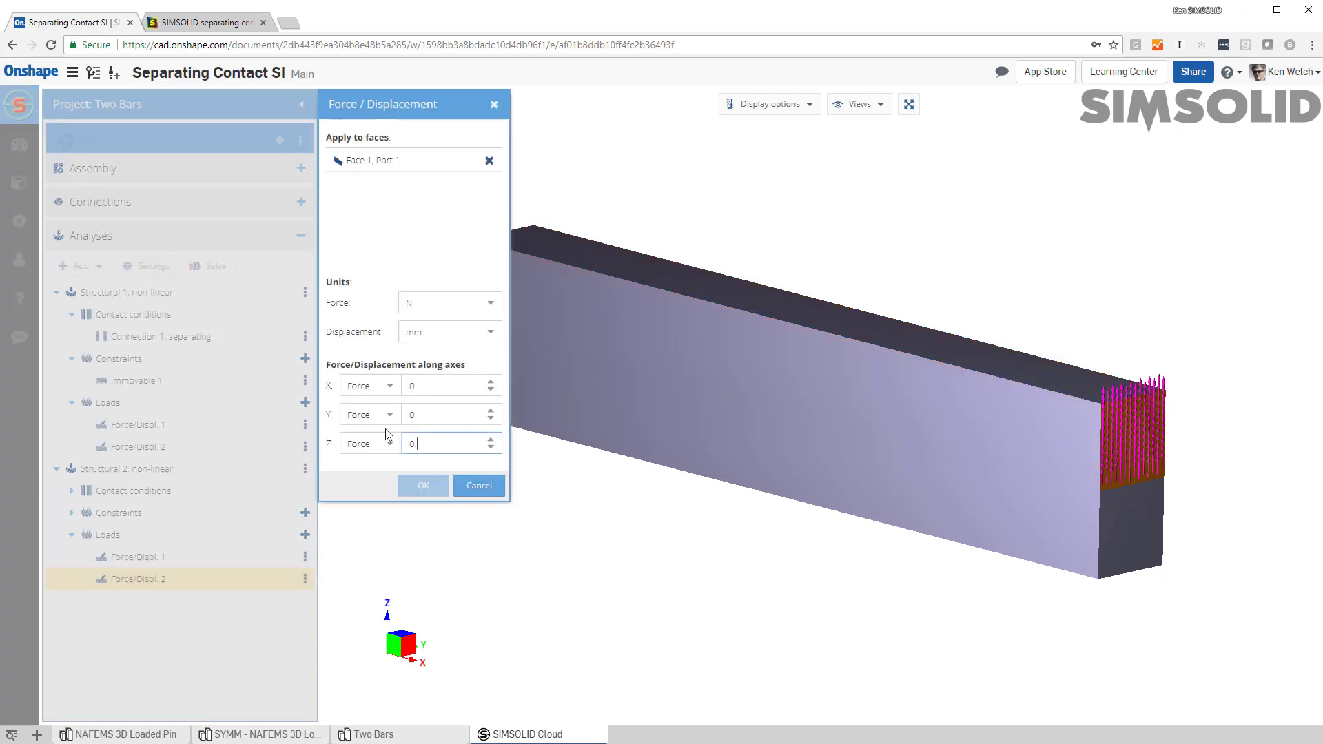
{"action": "type", "text": ".1"}
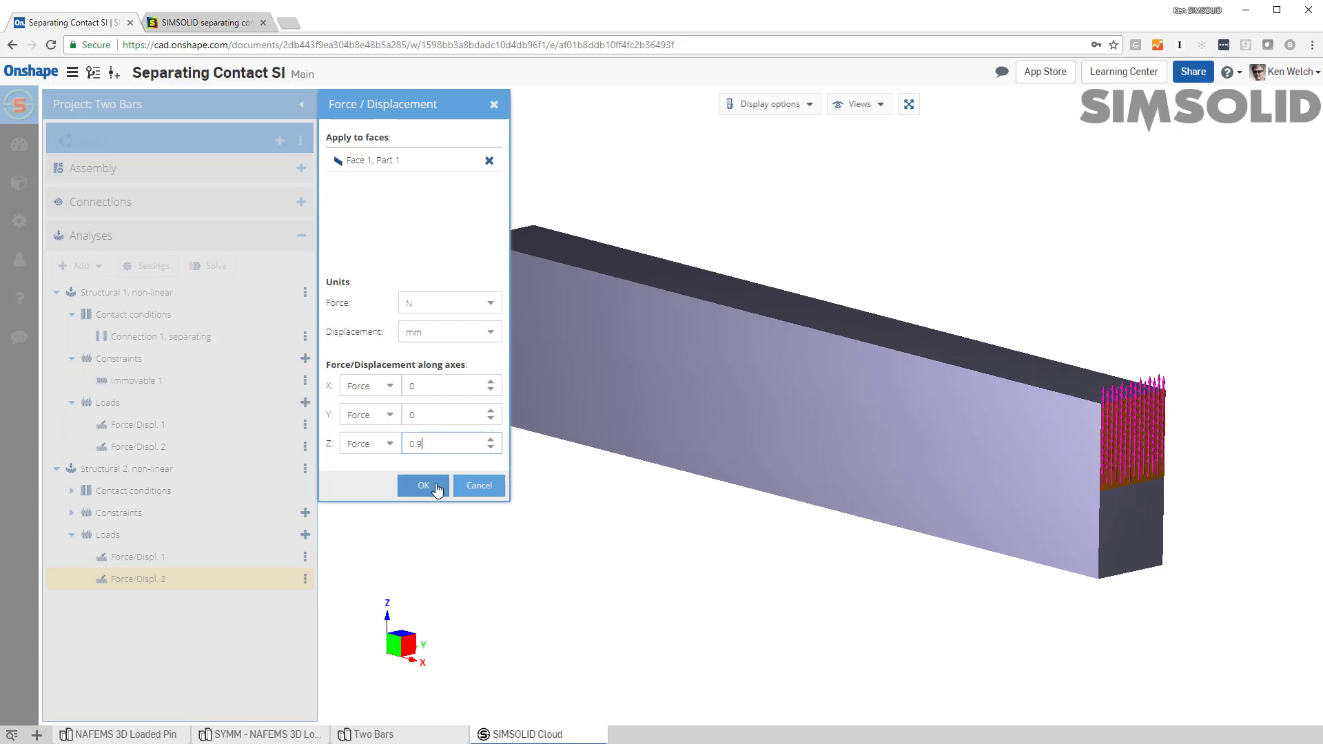
{"action": "left_click", "coordinate": [423, 485]}
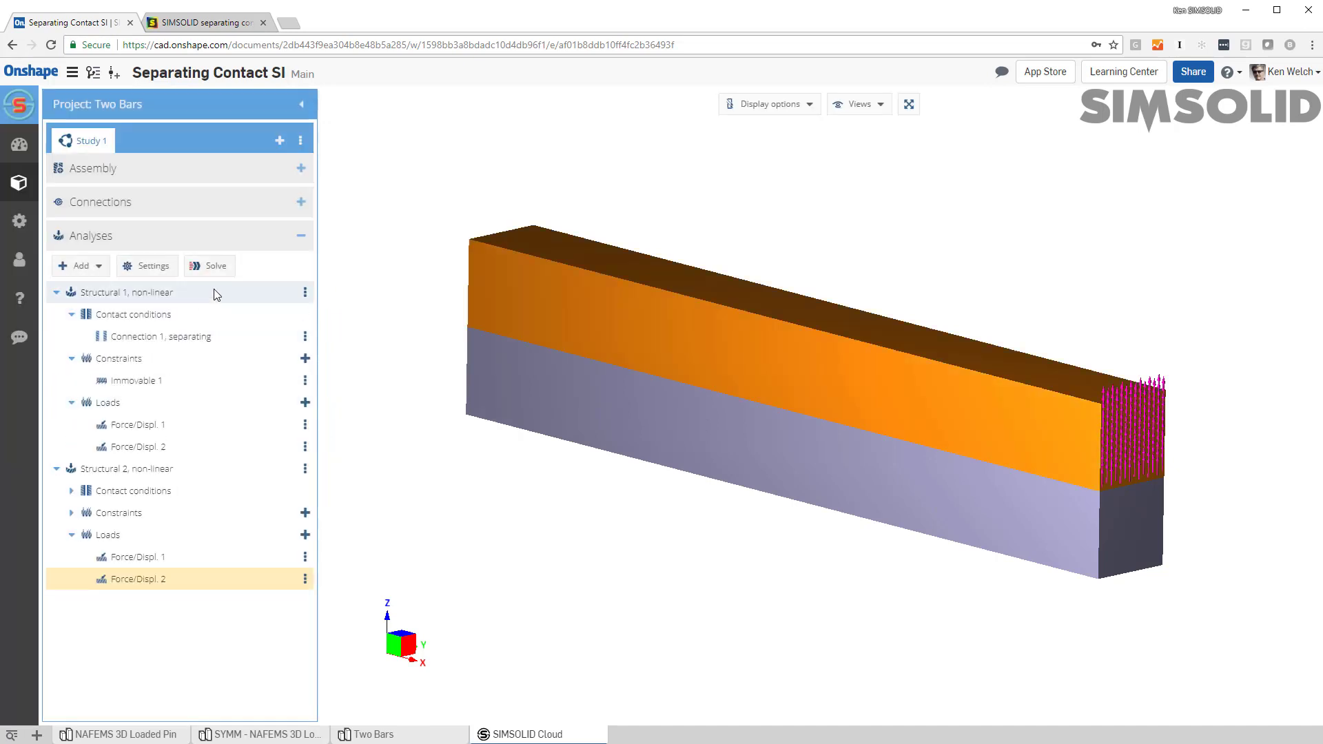
Solve both non-linear analyses together using the All analyses option.
{"action": "left_click", "coordinate": [215, 267]}
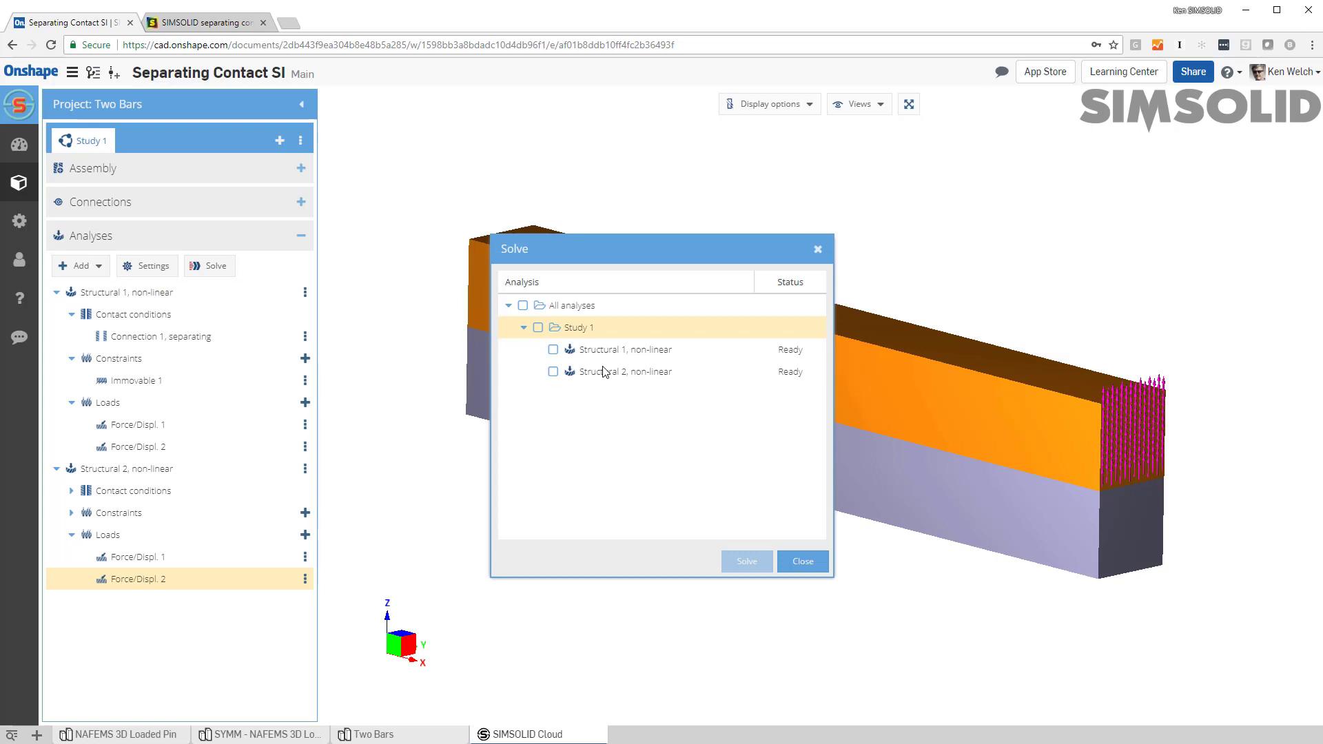
{"action": "left_click", "coordinate": [522, 306]}
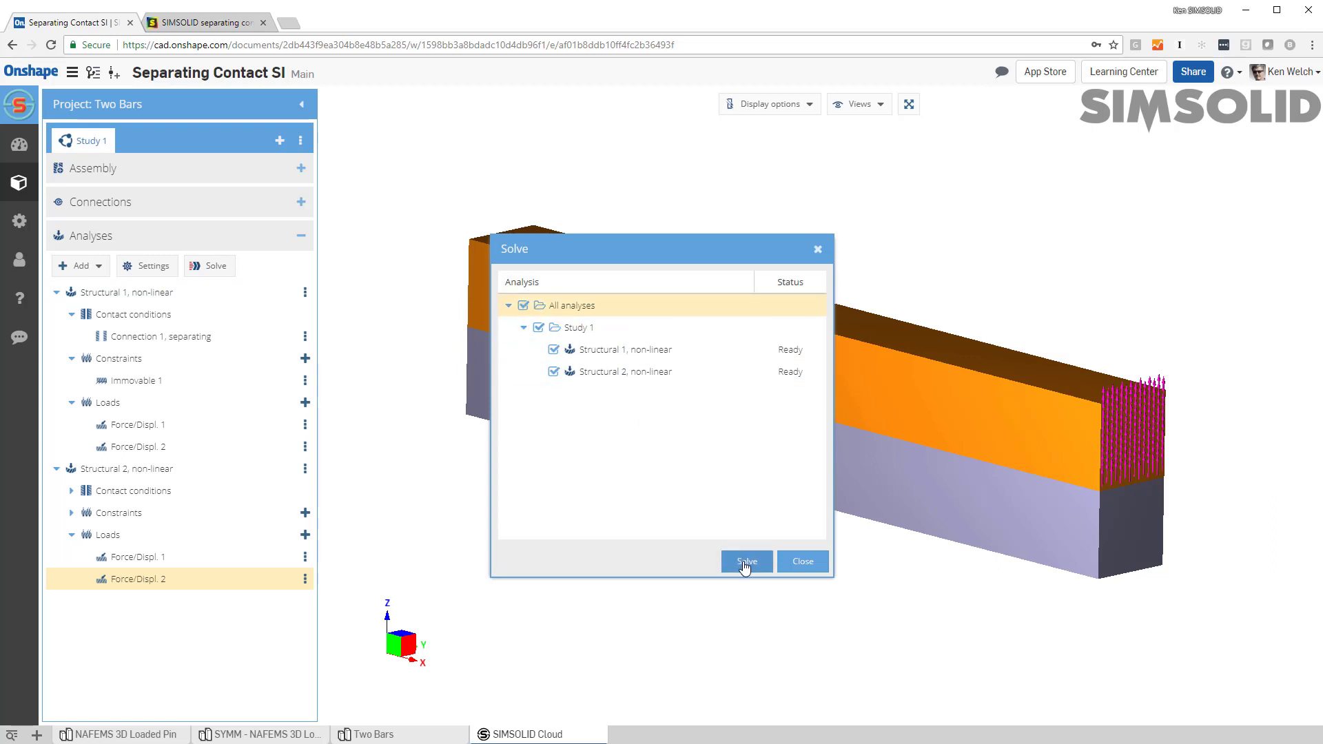
{"action": "left_click", "coordinate": [747, 562]}
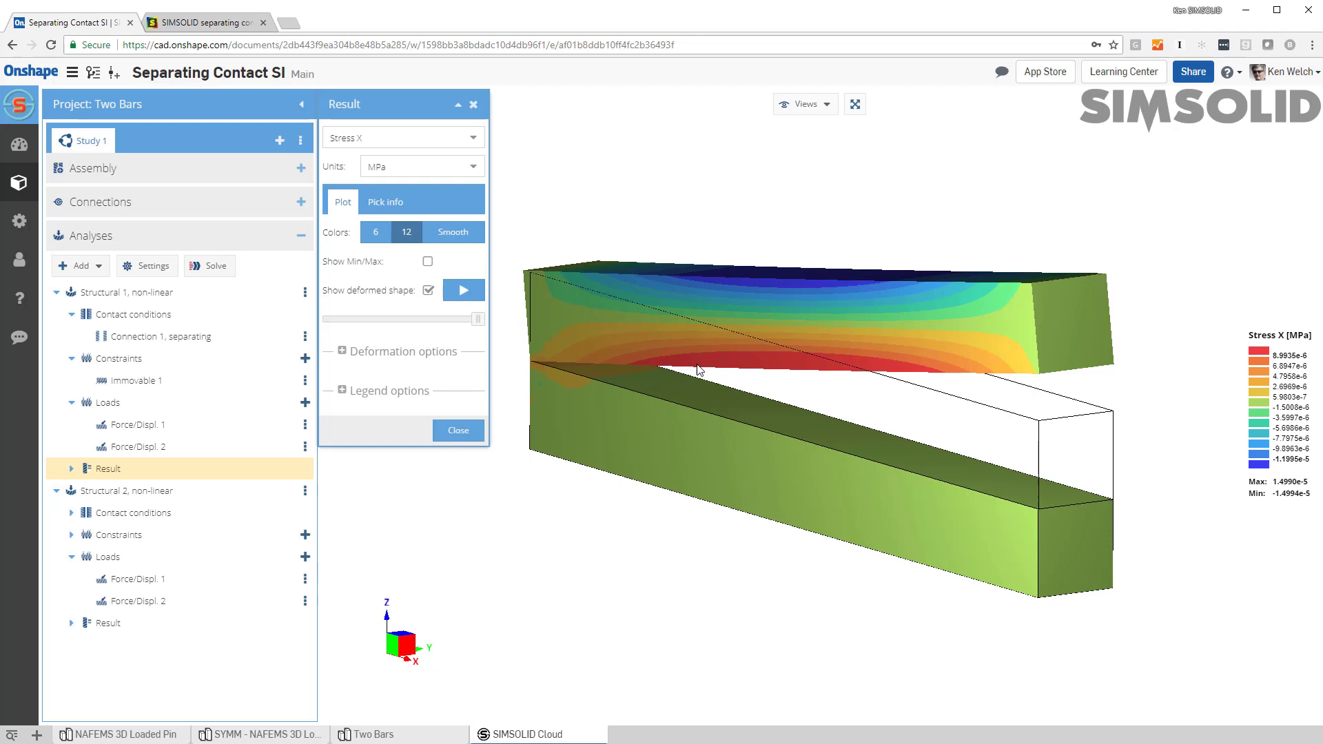
Show Structural 2's Stress X plot, peaking at 1.2196e-5 MPa.
{"action": "left_click", "coordinate": [141, 627]}
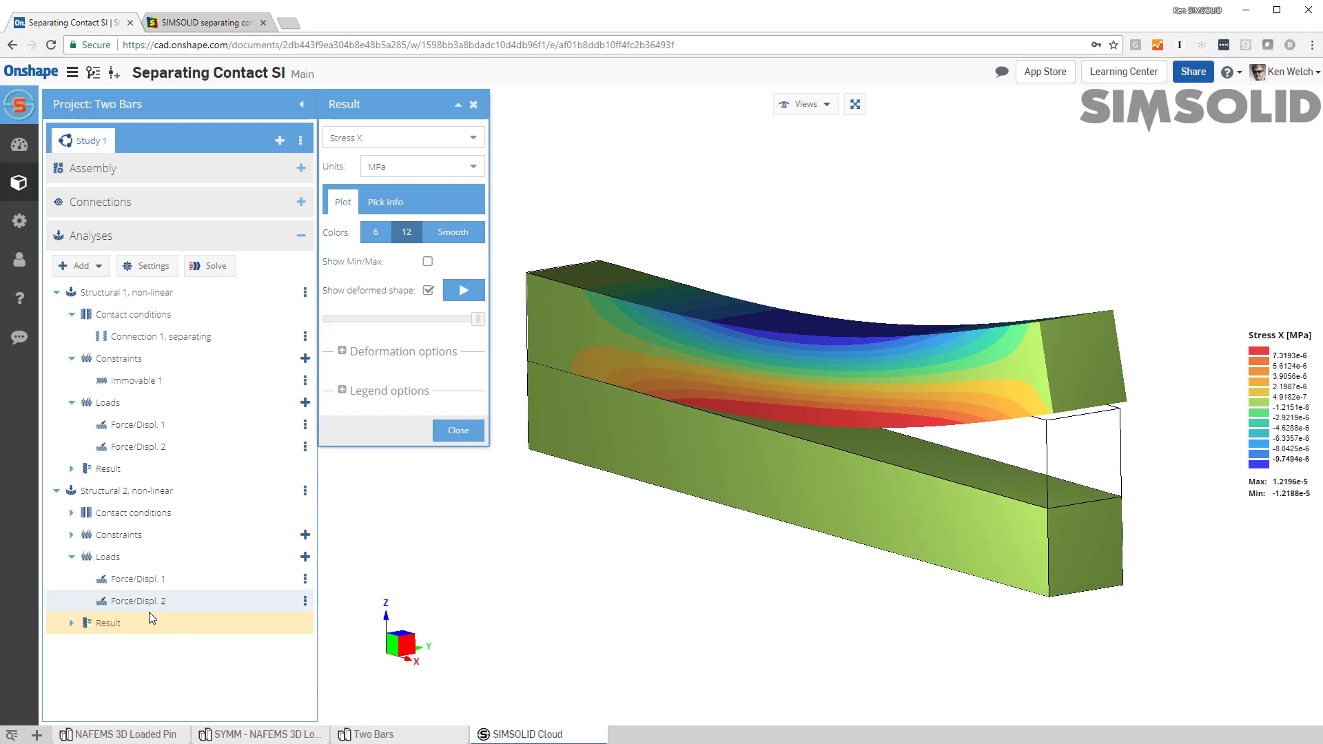
Display Structural 1's reaction/contact force on Connection 1.
{"action": "left_click", "coordinate": [70, 469]}
{"action": "left_click", "coordinate": [148, 493]}
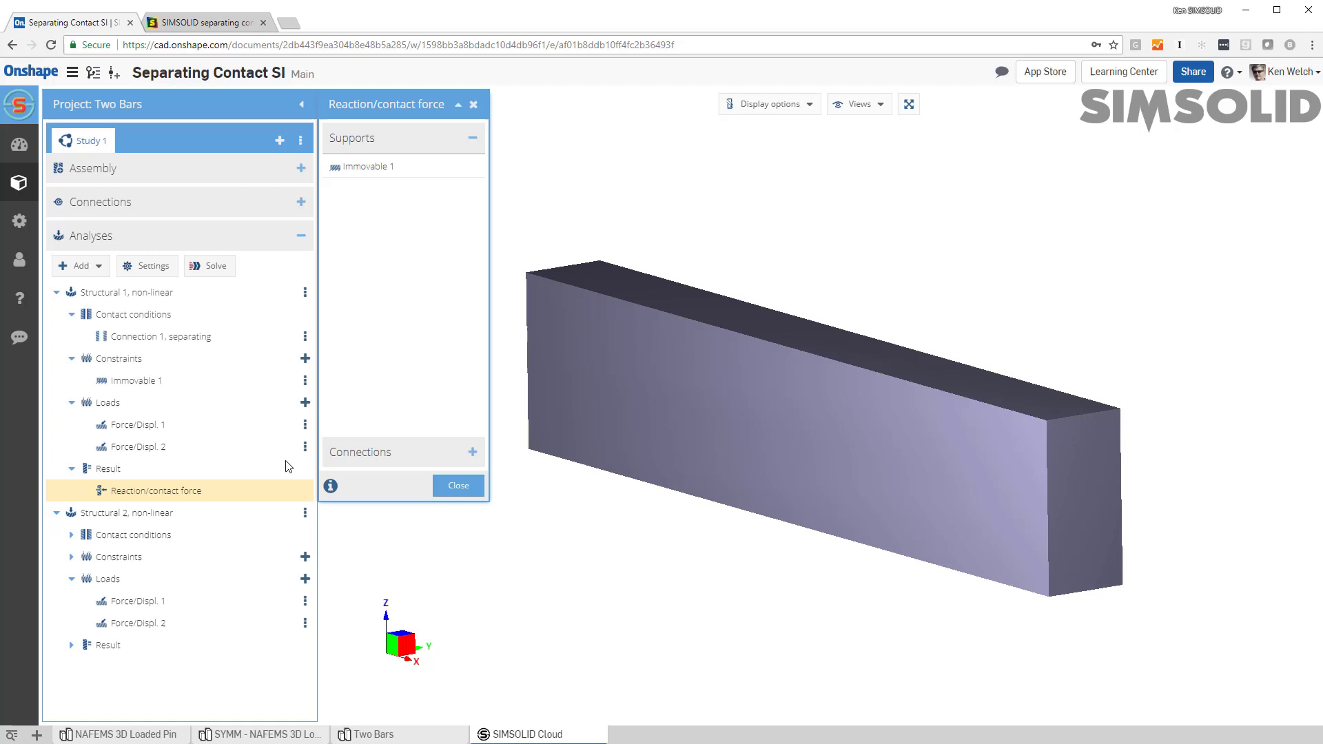
{"action": "left_click", "coordinate": [372, 453]}
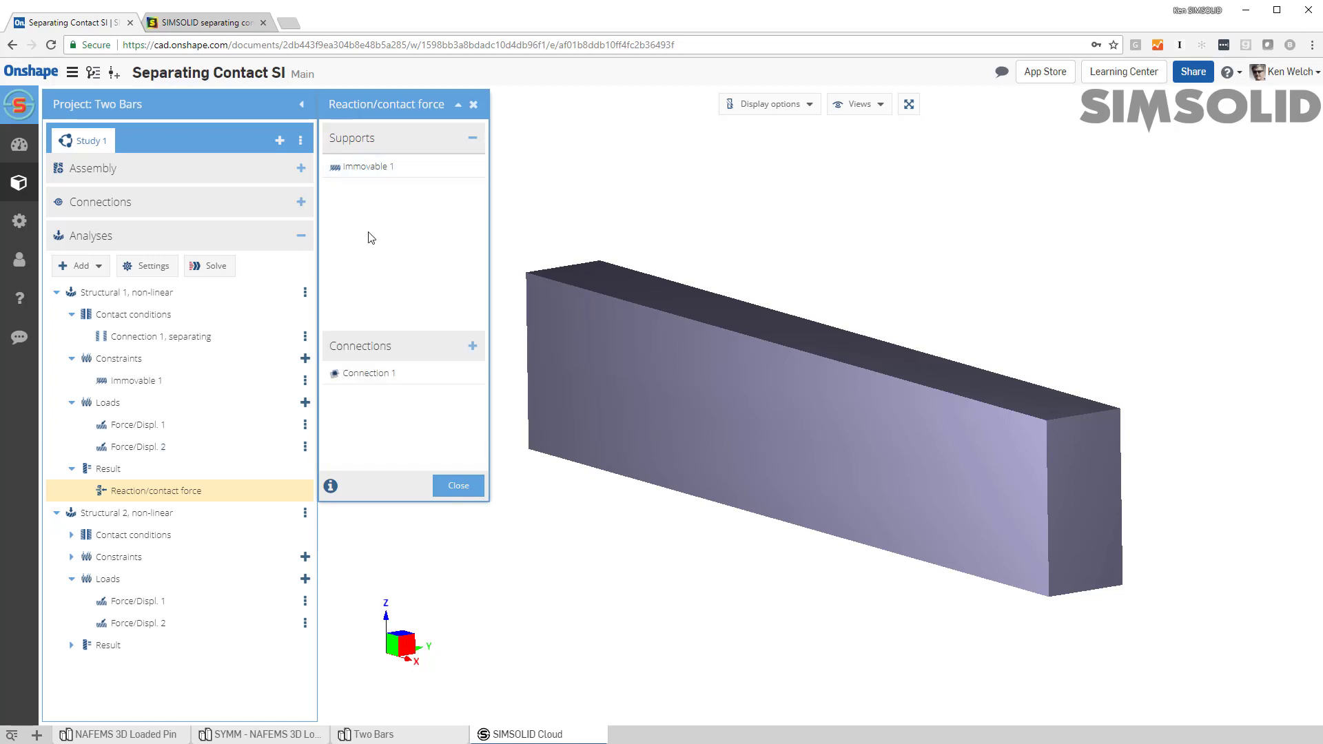
{"action": "left_click", "coordinate": [360, 203]}
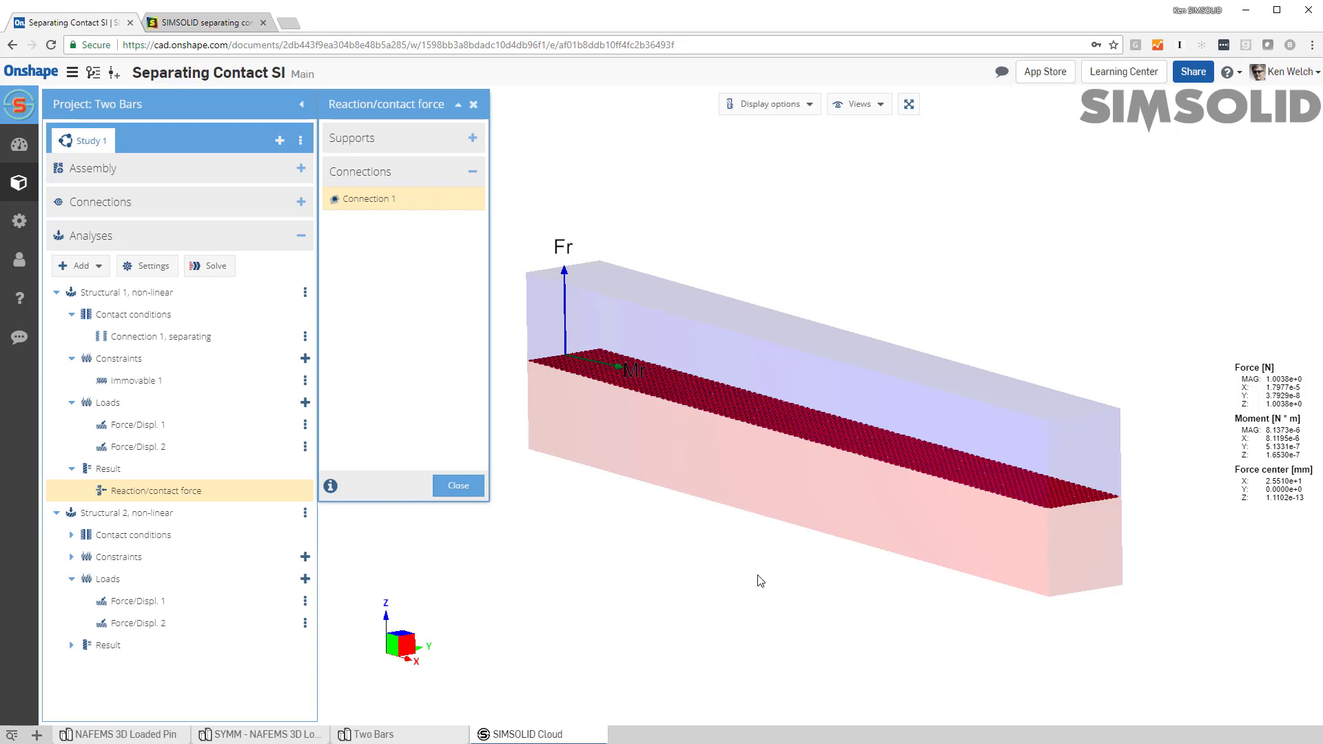
Show Structural 2's Connection 1 contact force, then return to Structural 1's Stress X plot.
{"action": "left_click", "coordinate": [72, 645]}
{"action": "left_click", "coordinate": [128, 669]}
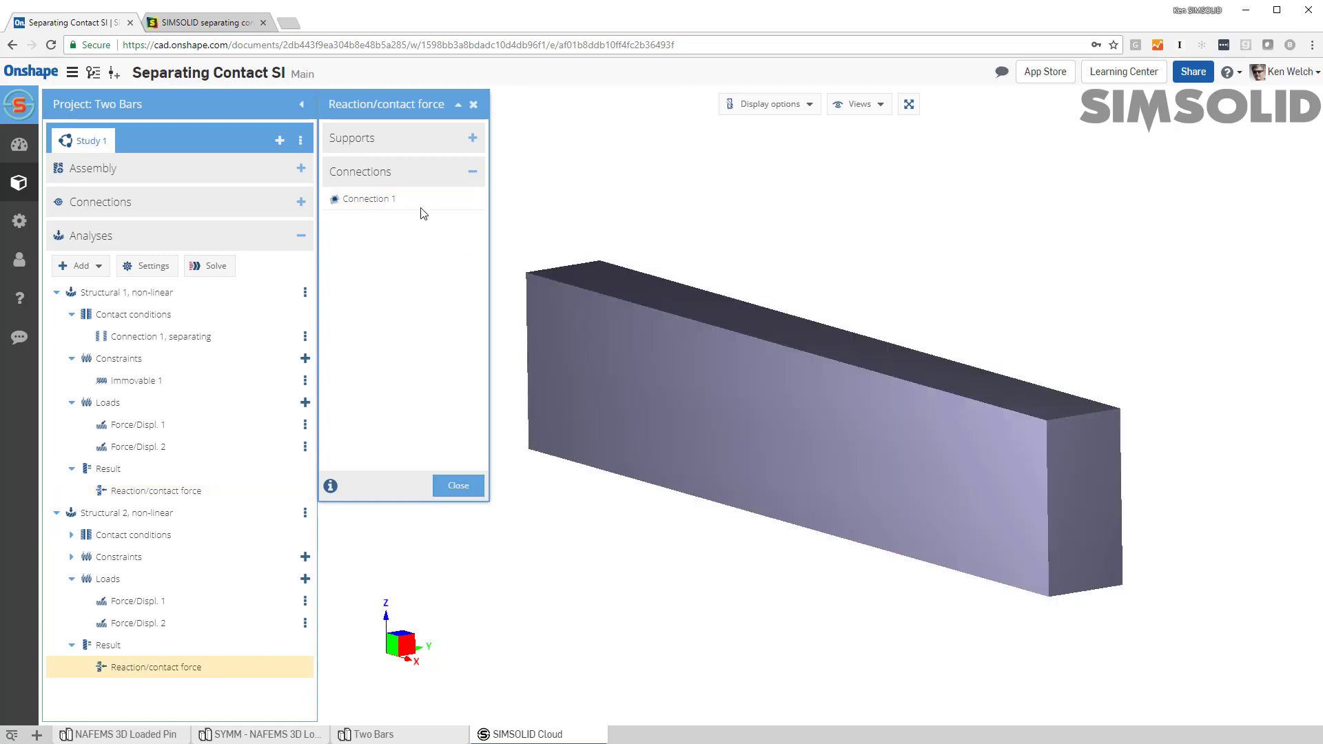
{"action": "left_click", "coordinate": [413, 201]}
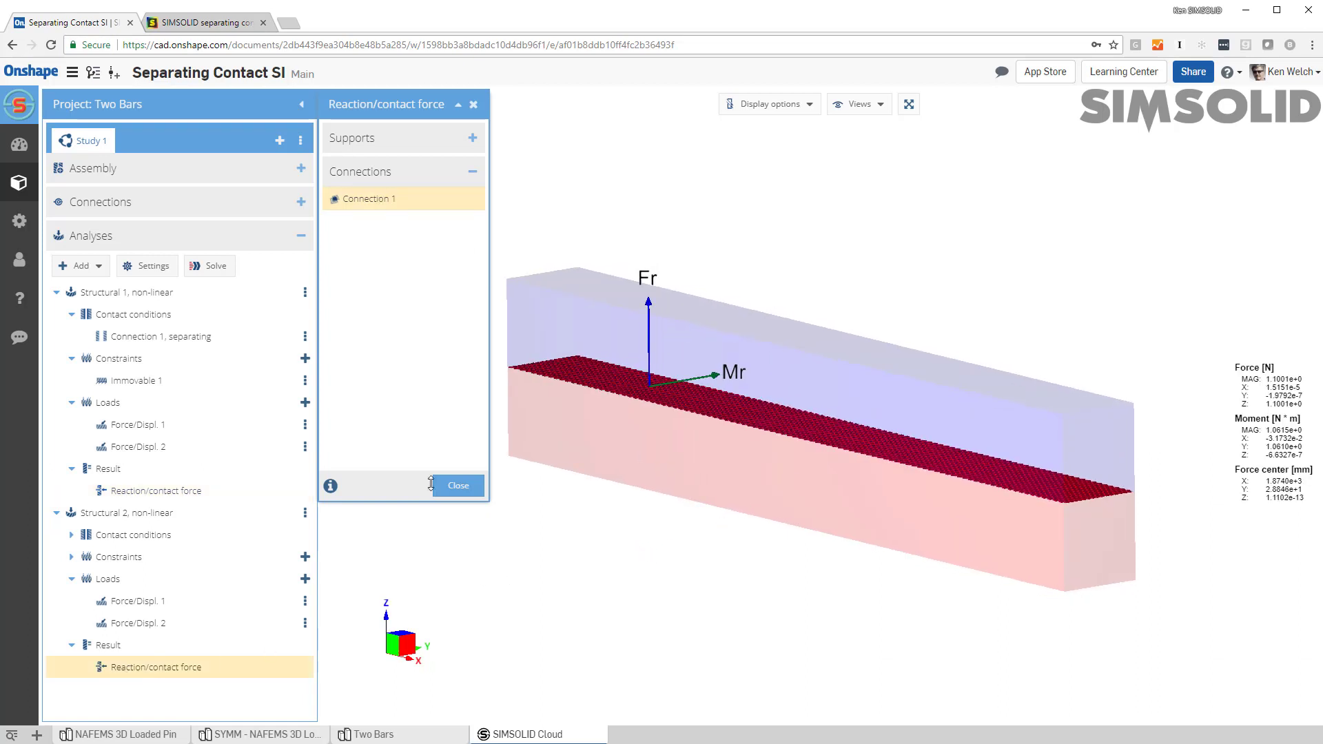
{"action": "left_click", "coordinate": [159, 491]}
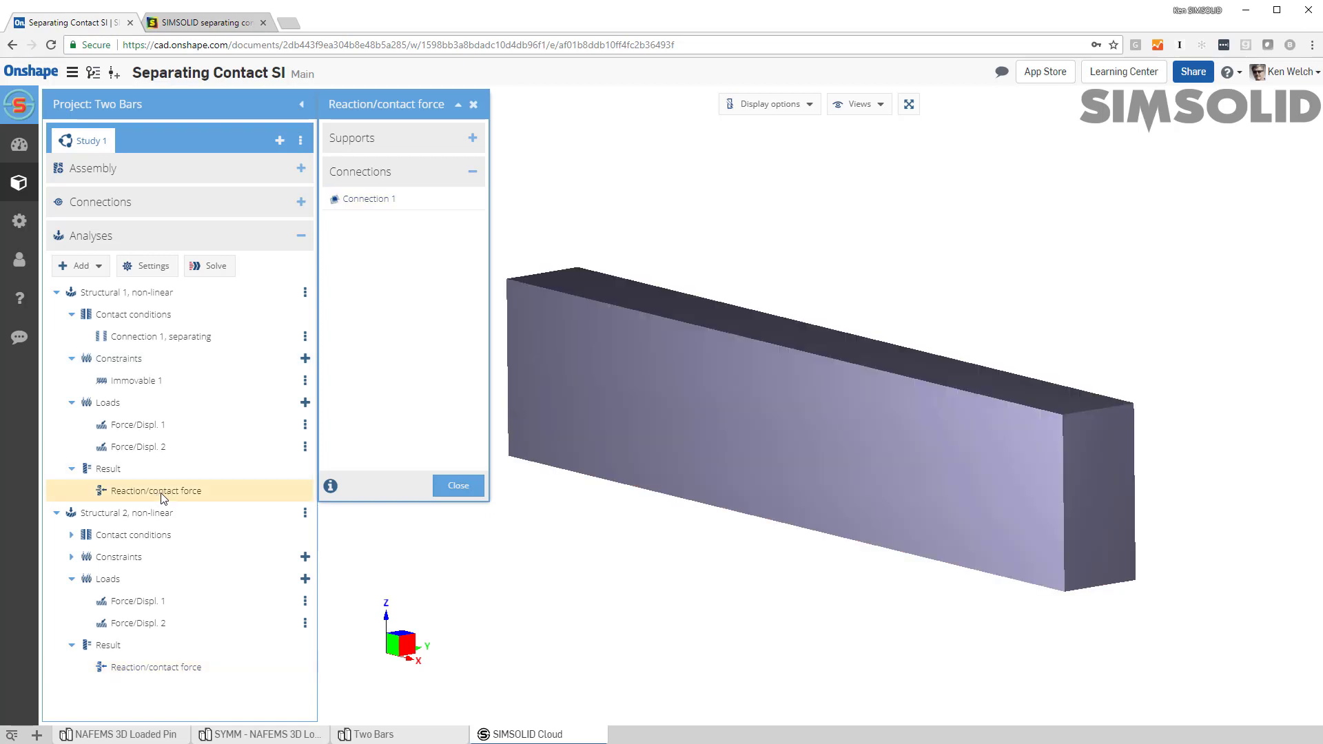
{"action": "left_click", "coordinate": [107, 469]}
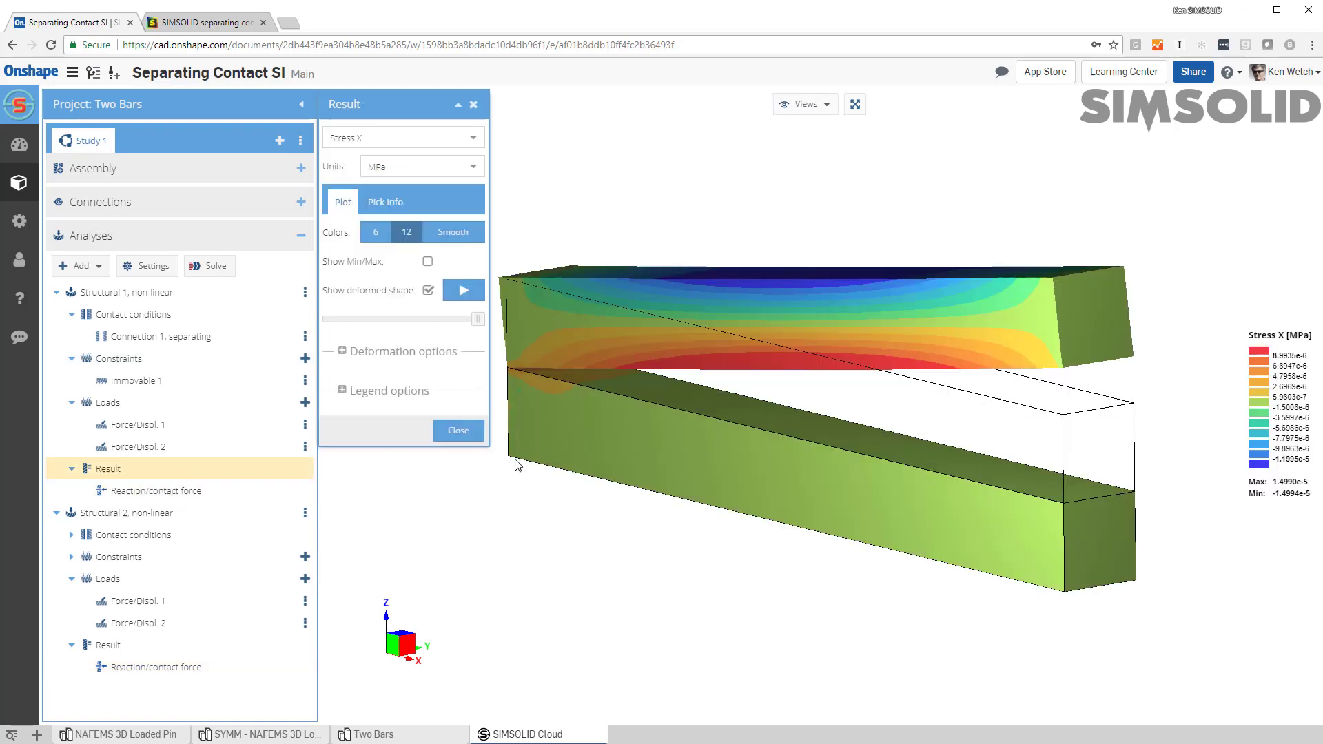